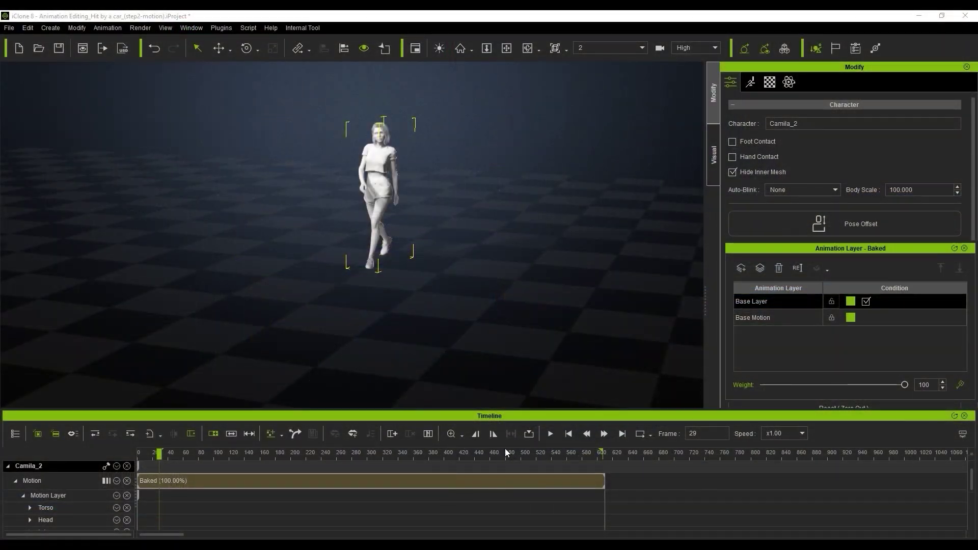
Split the Baked motion clip at frames 324 and 344 and delete the section in between
left_click(550, 434)
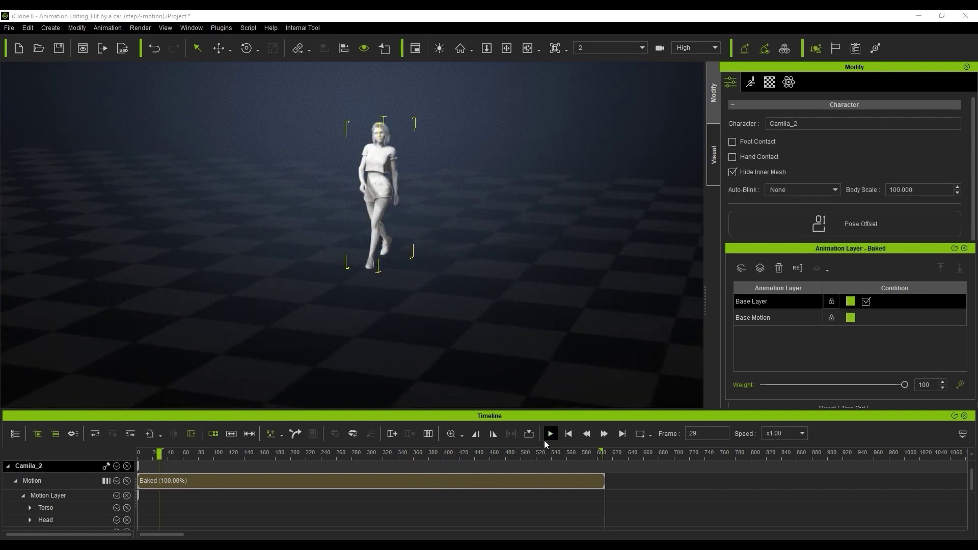
left_click(546, 438)
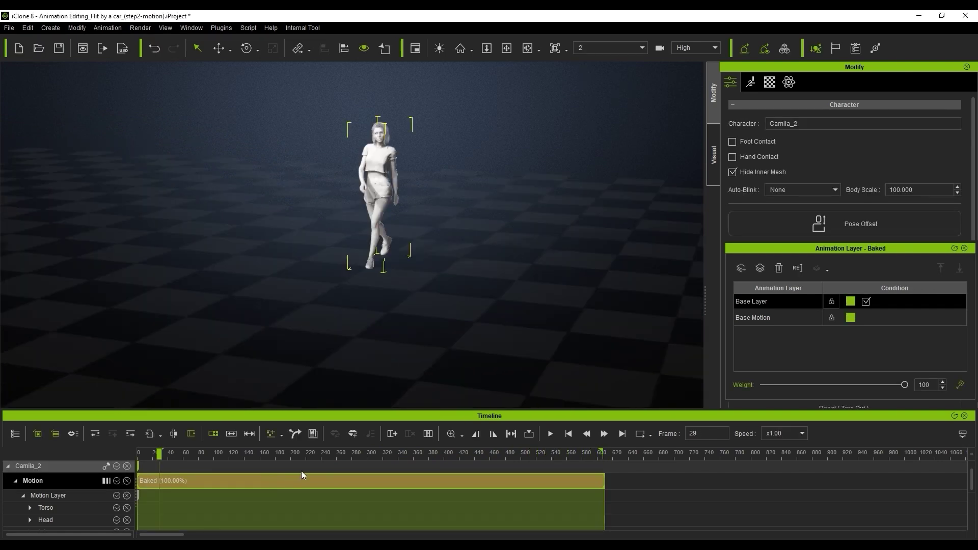
scroll(403, 456, "up", 2)
left_click_drag(433, 455, 679, 460)
left_click(174, 434)
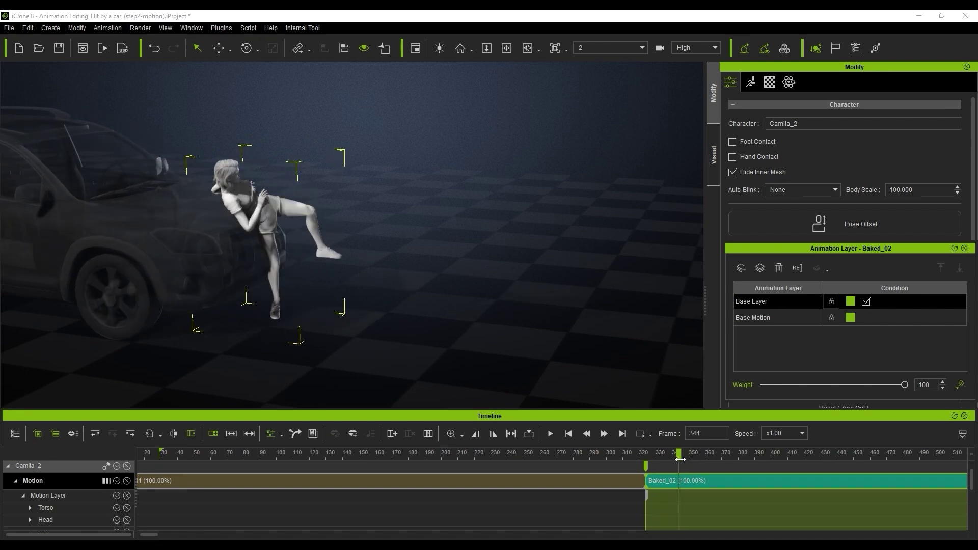
left_click(174, 434)
left_click(668, 481)
key("Delete")
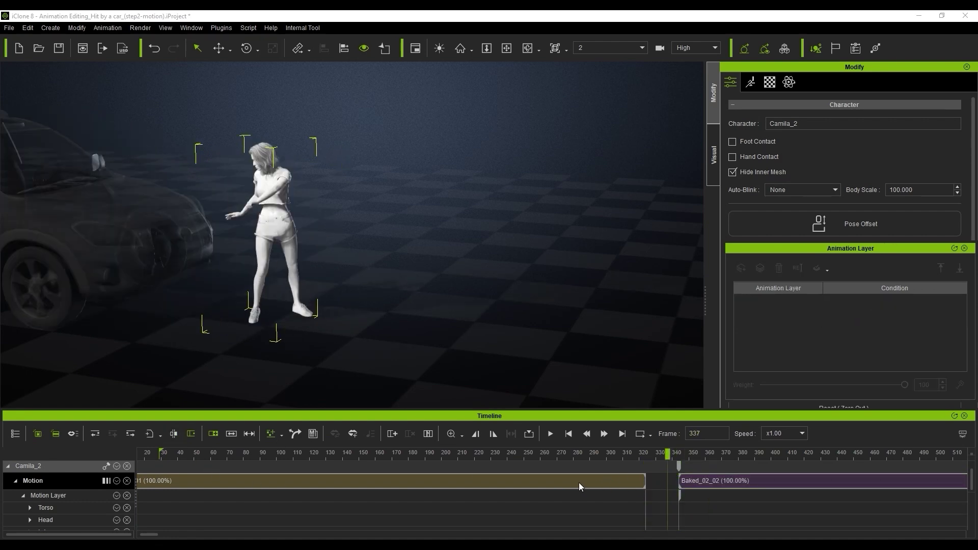
Close the gap by moving Baked_01 up to Baked_02_02, and overlap the two clips by about two frames
left_click_drag(579, 482, 680, 461)
scroll(699, 472, "up", 3)
scroll(714, 469, "up", 3)
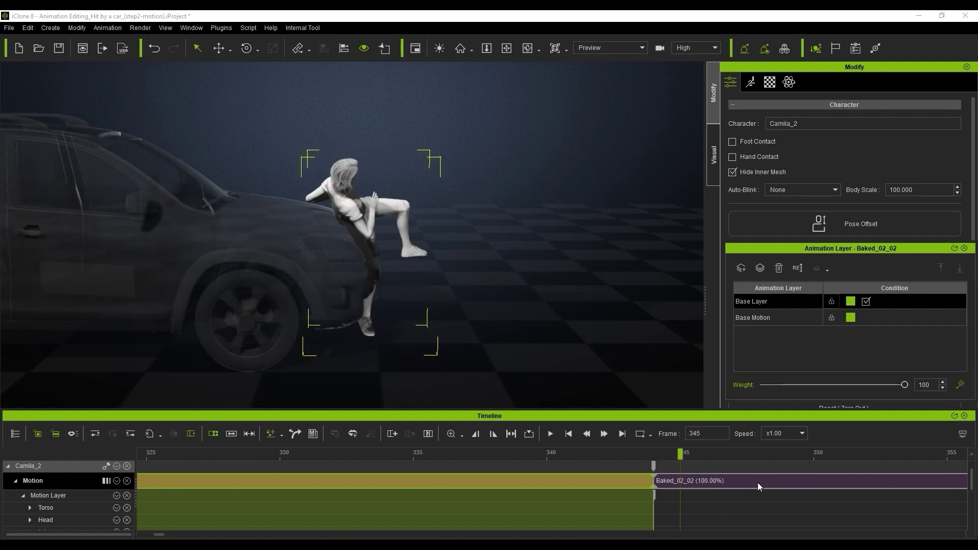
left_click_drag(757, 482, 704, 481)
Extend the transition blend into Baked_02_02 to about frame 346
left_click_drag(707, 460, 647, 460)
left_click_drag(522, 451, 542, 467)
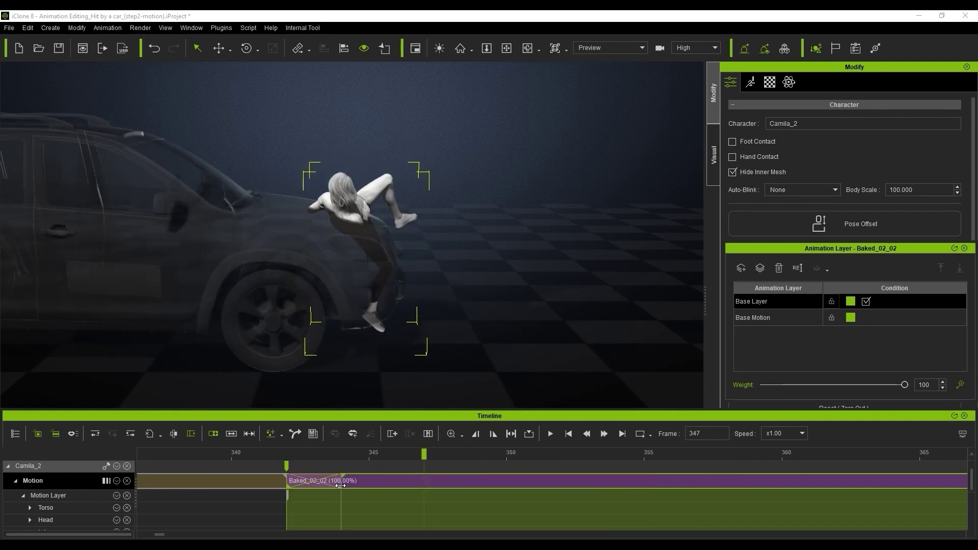
left_click_drag(340, 486, 395, 489)
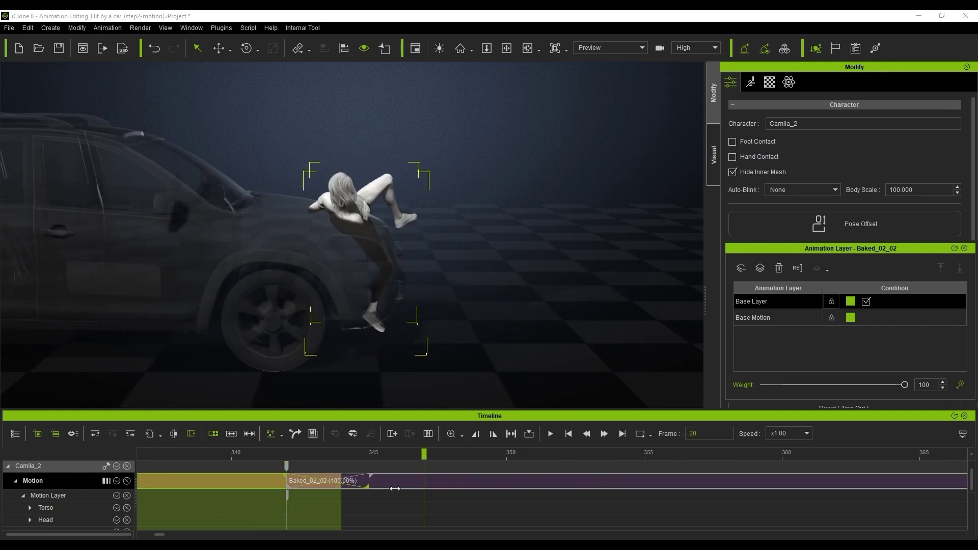
Open motion layer editing at frame 350 and raise the character's hip above the car's hood
left_click_drag(238, 454, 510, 470)
key("n")
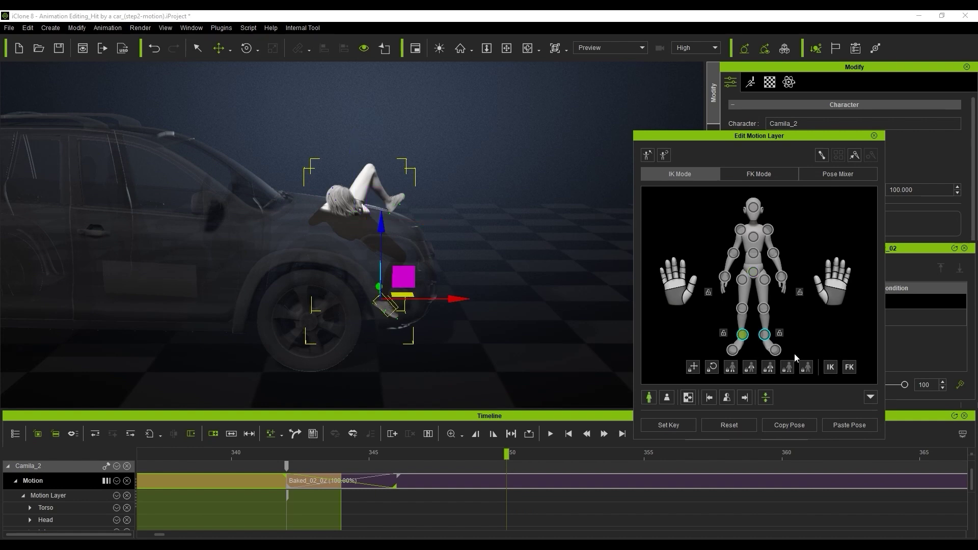
left_click_drag(352, 148, 365, 118)
Move and rotate the hip at frame 360 so the character lies on the car's hood
left_click_drag(425, 454, 575, 467)
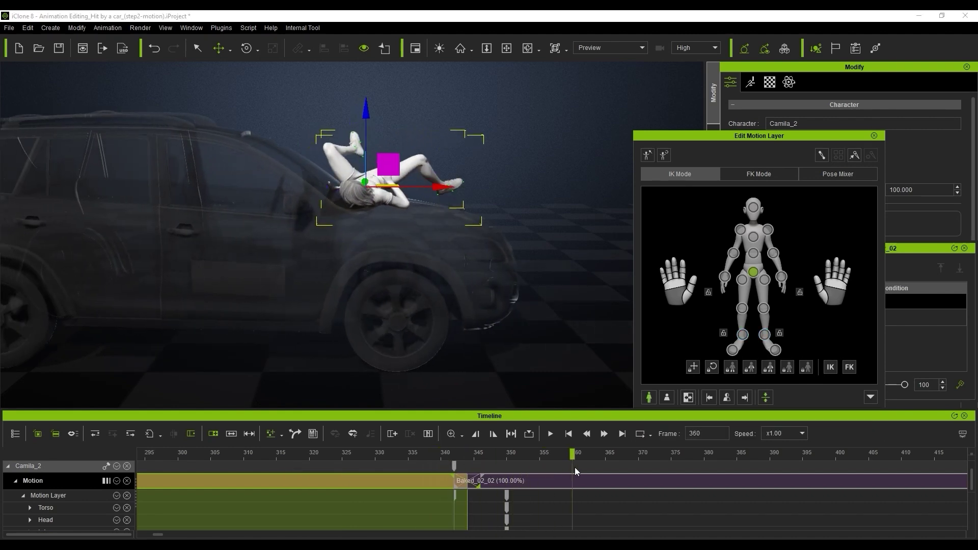
left_click_drag(445, 189, 466, 190)
key("e")
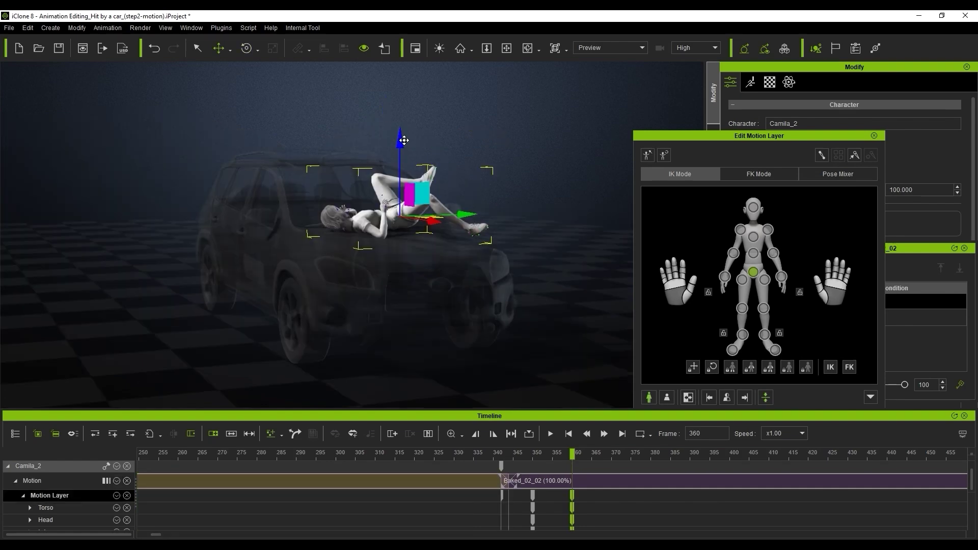
left_click_drag(402, 138, 402, 140)
key("e")
right_click_drag(474, 181, 444, 178)
left_click_drag(444, 171, 450, 177)
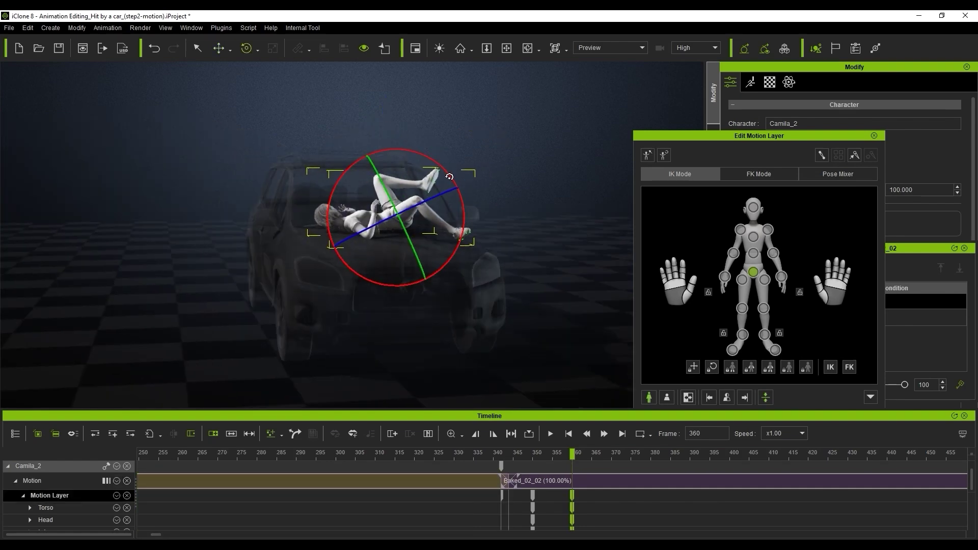
right_click_drag(469, 182, 505, 184)
Lower the character's hip at frame 411 near the front edge of the hood
left_click_drag(488, 453, 773, 470)
left_click_drag(494, 151, 494, 167)
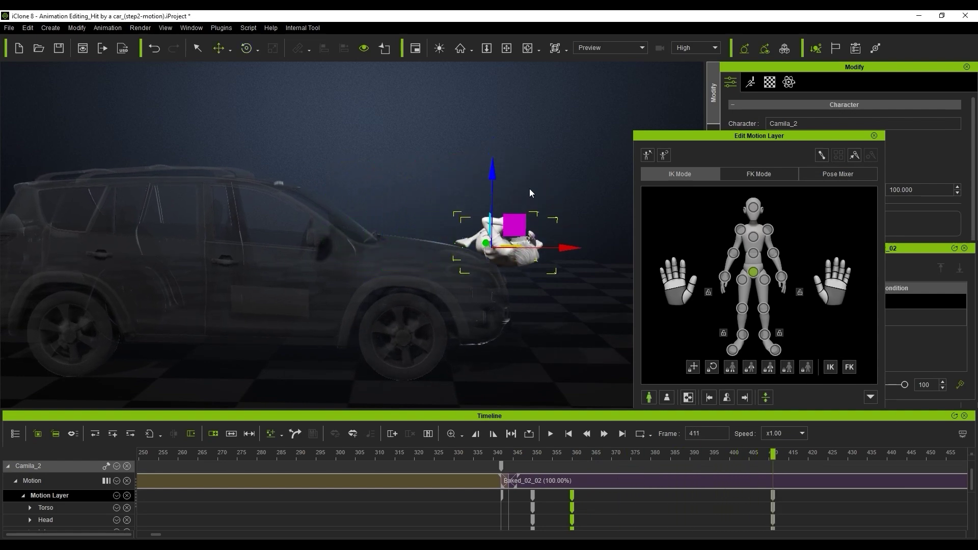
right_click_drag(593, 216, 591, 218)
Reset the motion layer pose at frame 445, where the character has left the hood
left_click_drag(516, 453, 792, 480)
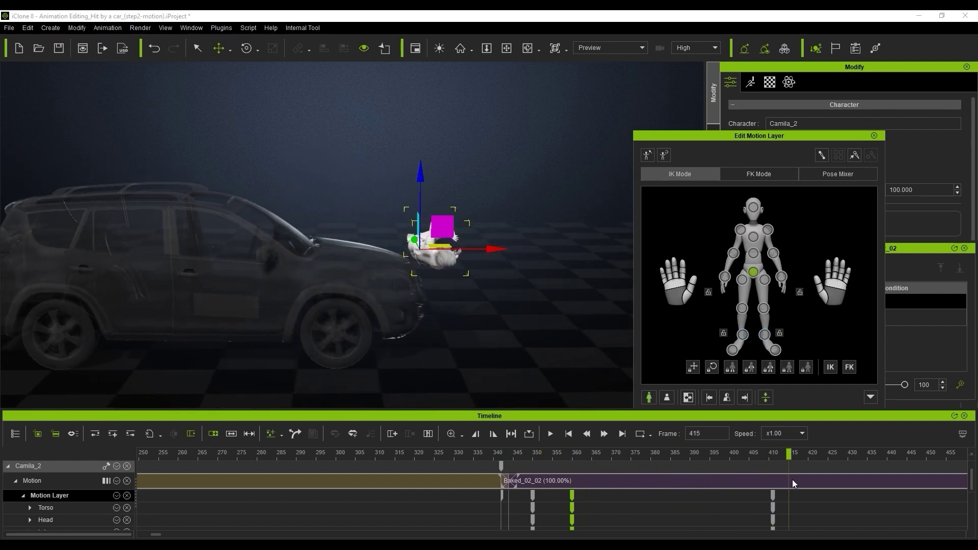
left_click_drag(720, 470, 791, 464)
left_click(801, 404)
left_click(733, 425)
Adjust the pose at frame 392 by raising the hip and bringing up CC_Base_Spine01 in FK mode, and play back the motion
mouse_move(640, 455)
left_mouse_down()
mouse_move(812, 475)
mouse_move(648, 469)
left_mouse_up()
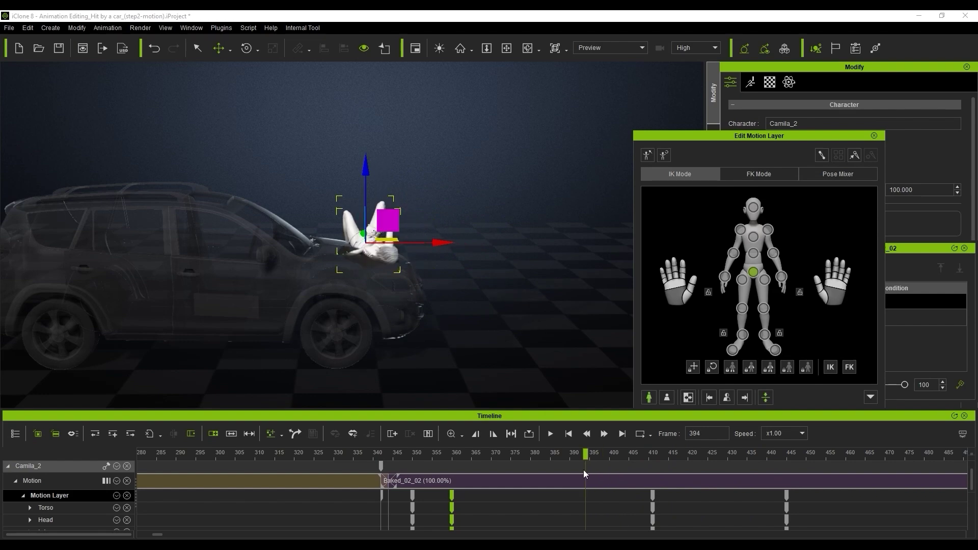
scroll(420, 179, "up", 3)
left_click_drag(362, 147, 363, 135)
right_click_drag(441, 138, 516, 185)
left_click(758, 174)
left_click(711, 349)
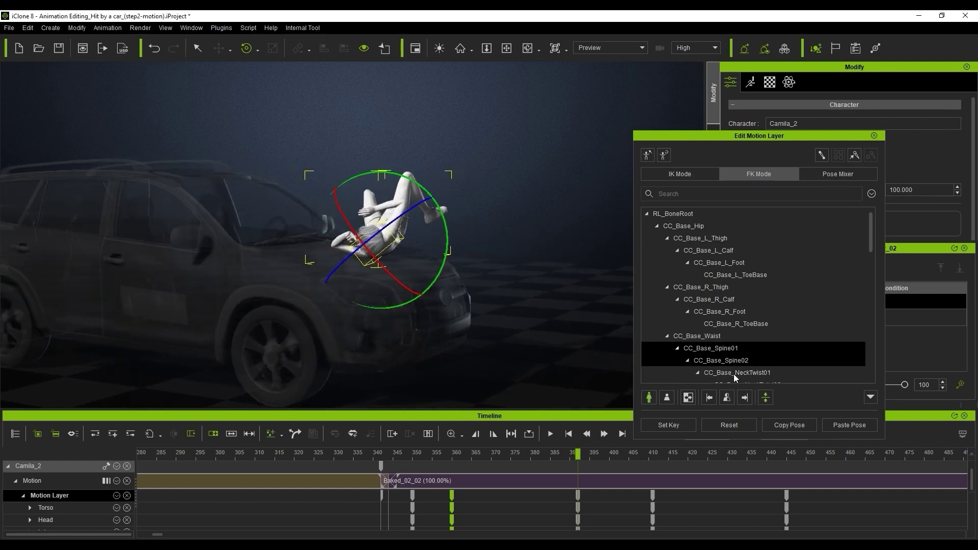
key("space")
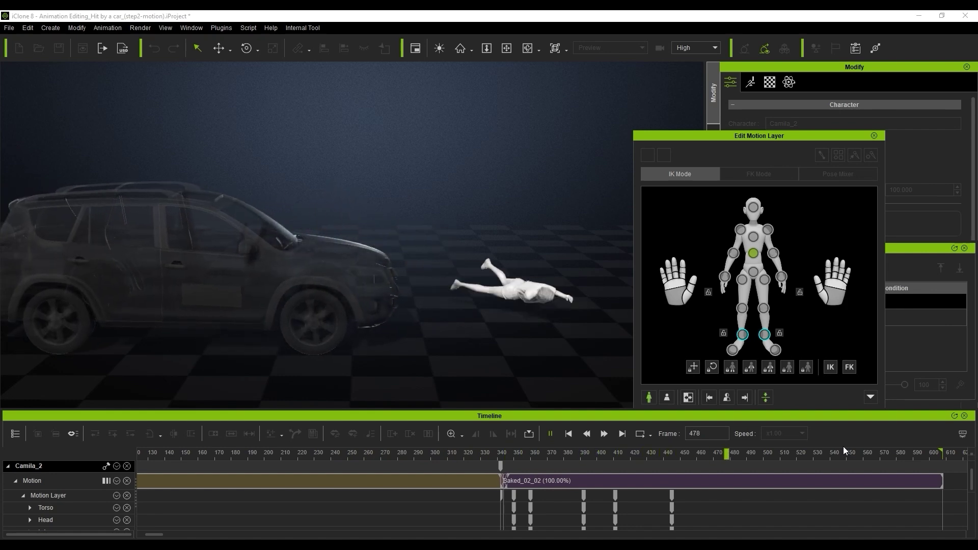
key("space")
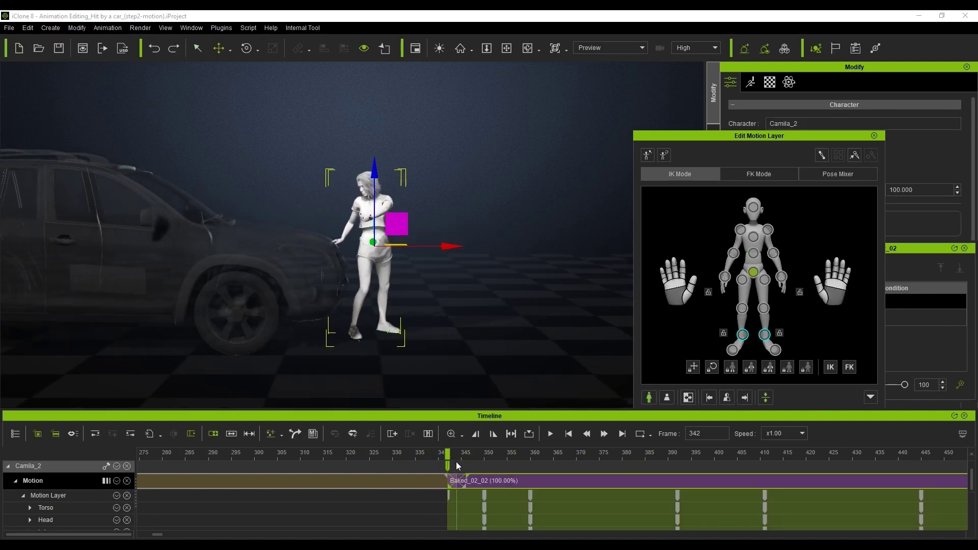
Shift the Baked_02_02 clip to start at frame 349 and isolate the character
left_click_drag(456, 462, 530, 481)
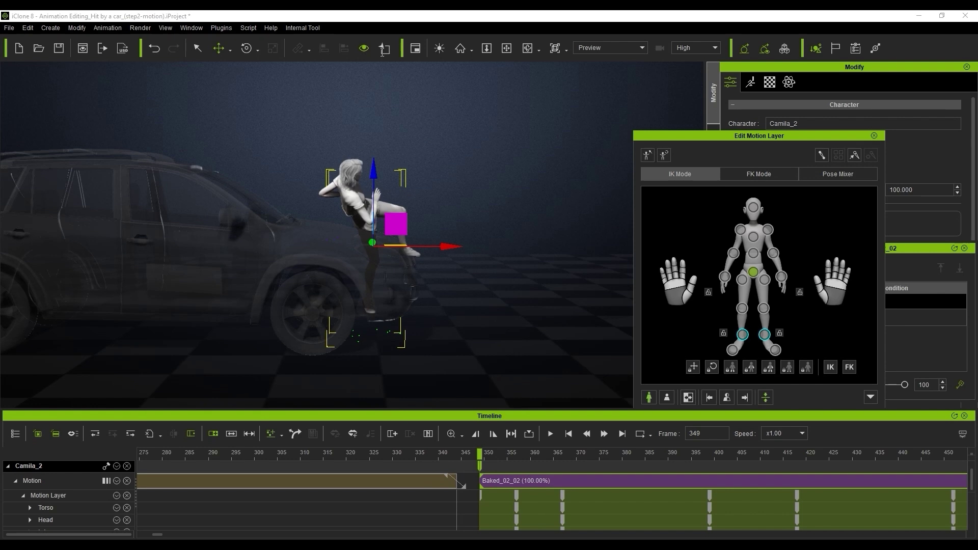
left_click(384, 47)
Rotate the upper body joints at frame 349 to arch the character's torso backward
left_click(753, 237)
key("e")
left_click_drag(390, 141, 345, 127)
left_click(754, 208)
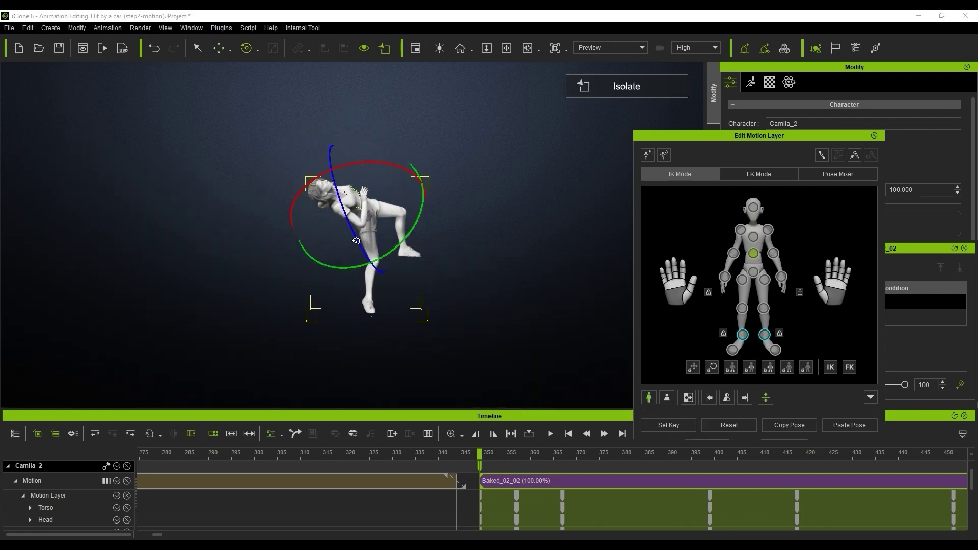
left_click_drag(356, 241, 376, 245)
Refine the impact pose in FK mode by rotating the left leg bones and adjusting the right upper arm
left_click(764, 308)
left_click(759, 173)
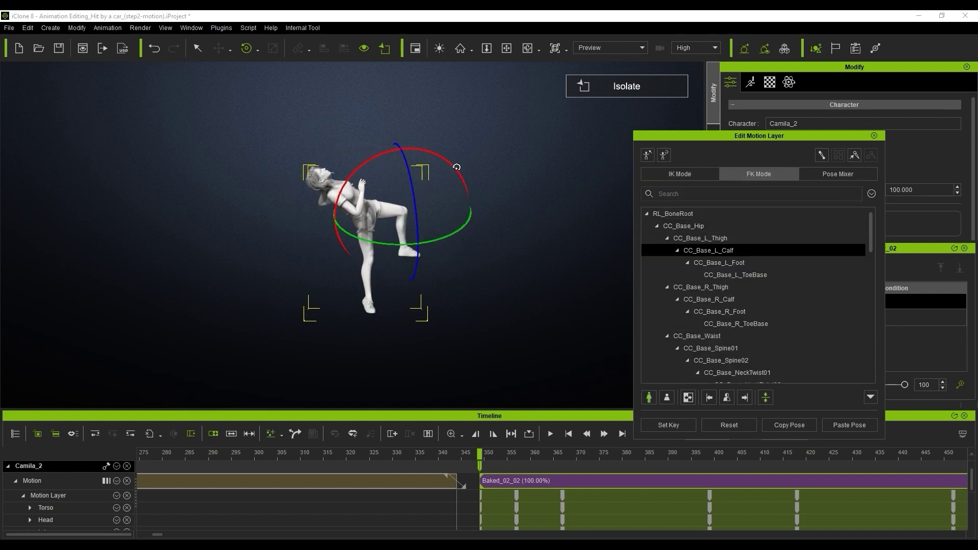
left_click(725, 239)
left_click_drag(410, 156, 404, 151)
left_click(353, 203)
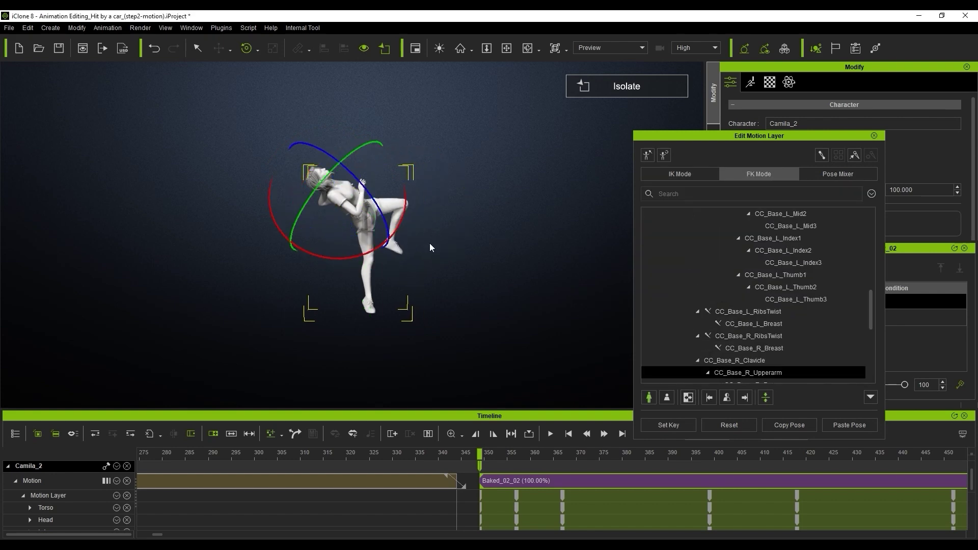
left_click(370, 214)
left_click(346, 199)
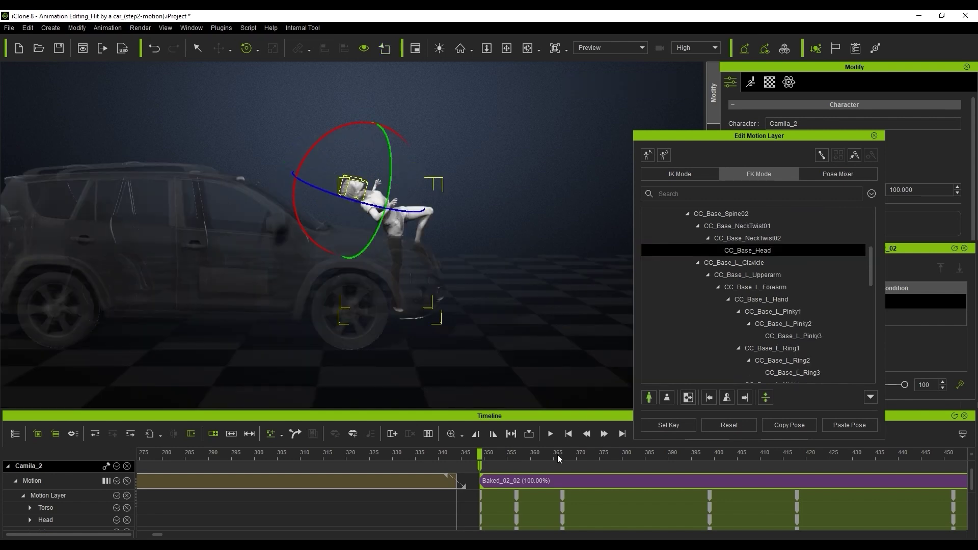
Move Baked_02_02 back to frame 342 and compare the blend at frames 344 and 346 with and without its first pose key
mouse_move(540, 480)
left_mouse_down()
mouse_move(522, 487)
mouse_move(426, 454)
mouse_move(549, 466)
left_mouse_up()
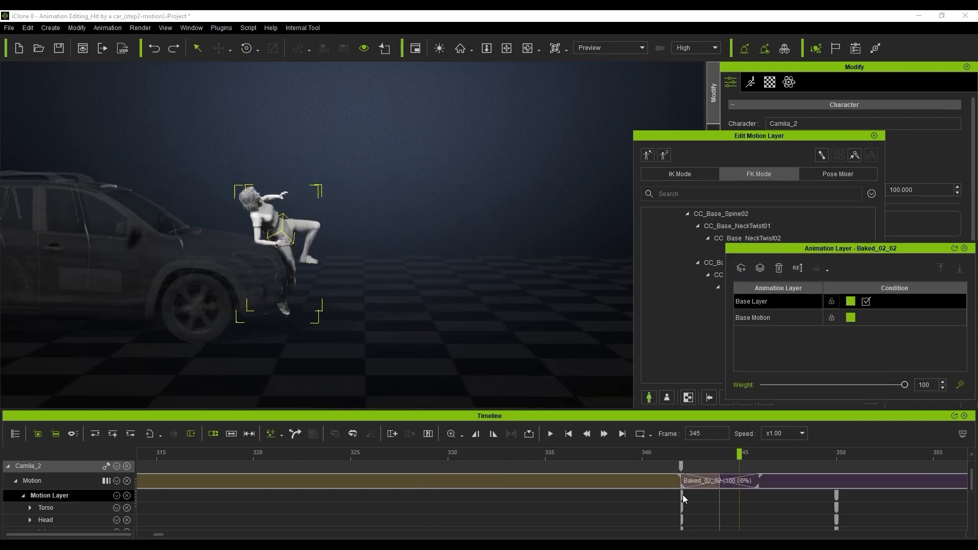
left_click_drag(683, 457, 720, 456)
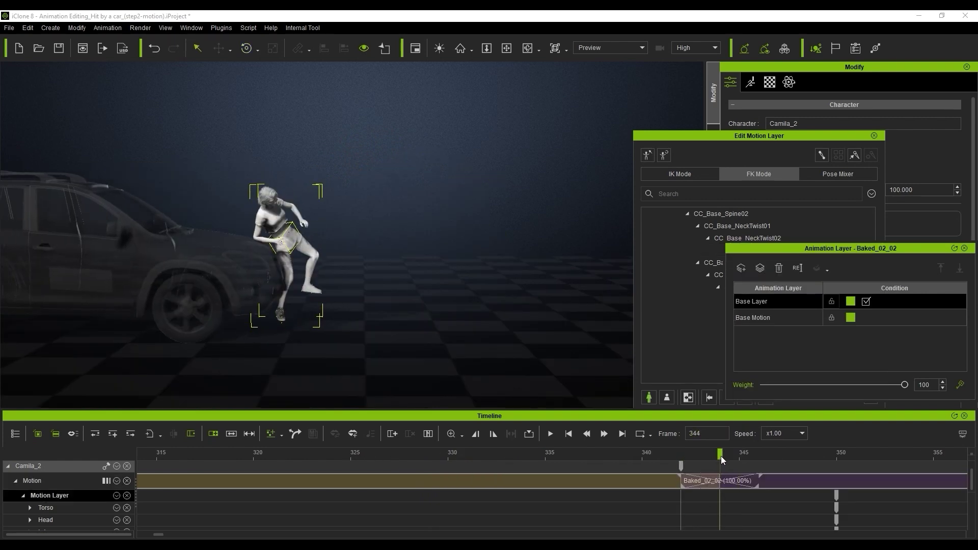
key("ctrl+z")
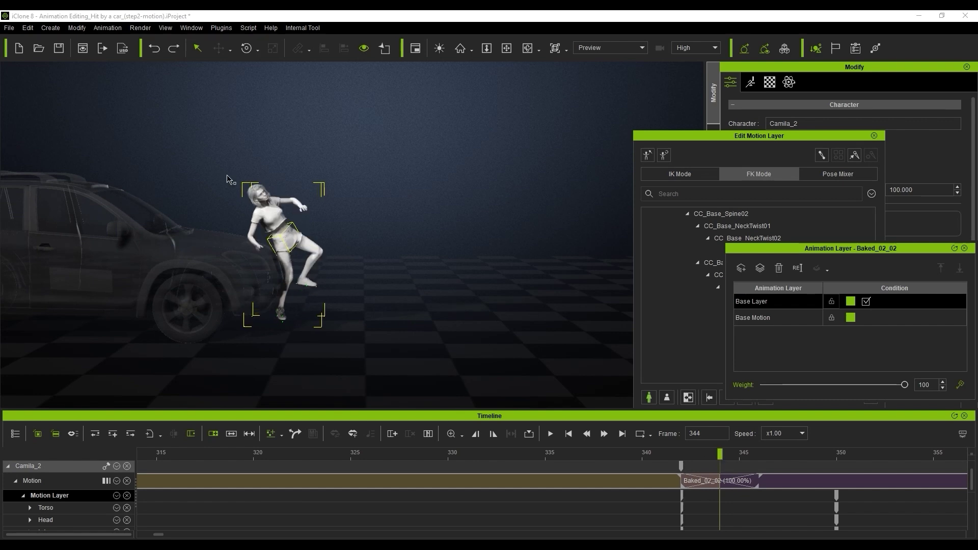
left_click_drag(741, 456, 762, 456)
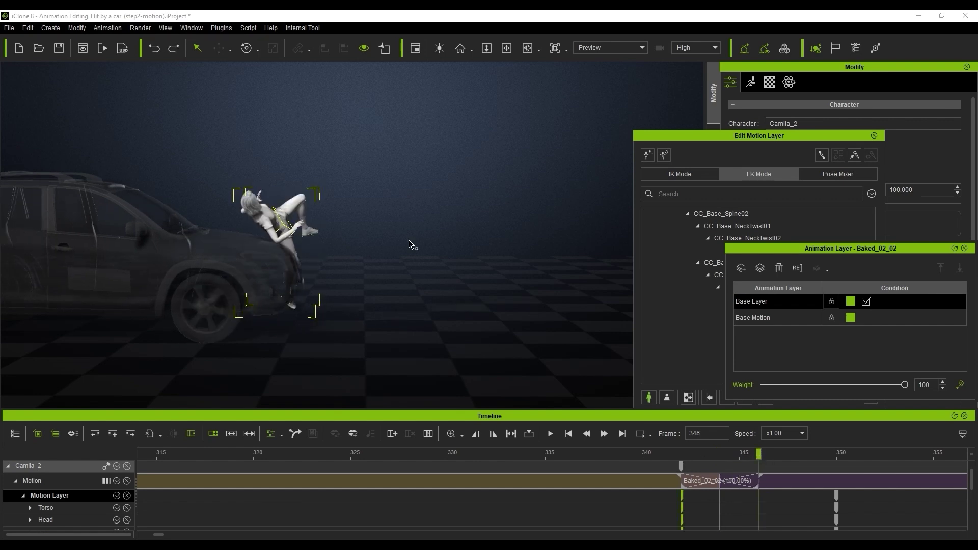
key("ctrl+y")
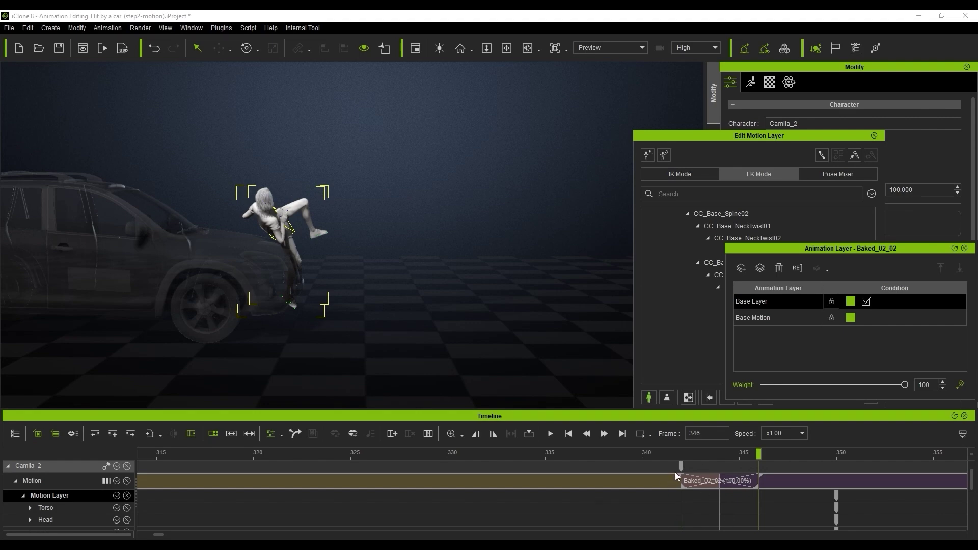
key("ctrl+z")
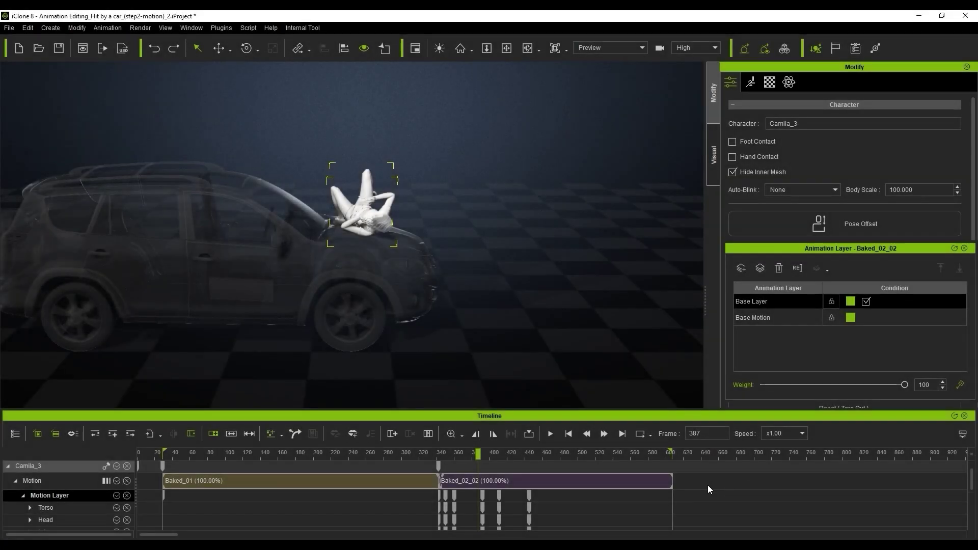
Flatten the Baked_01 and Baked_02_02 clips into a single baked motion clip
left_click(317, 485)
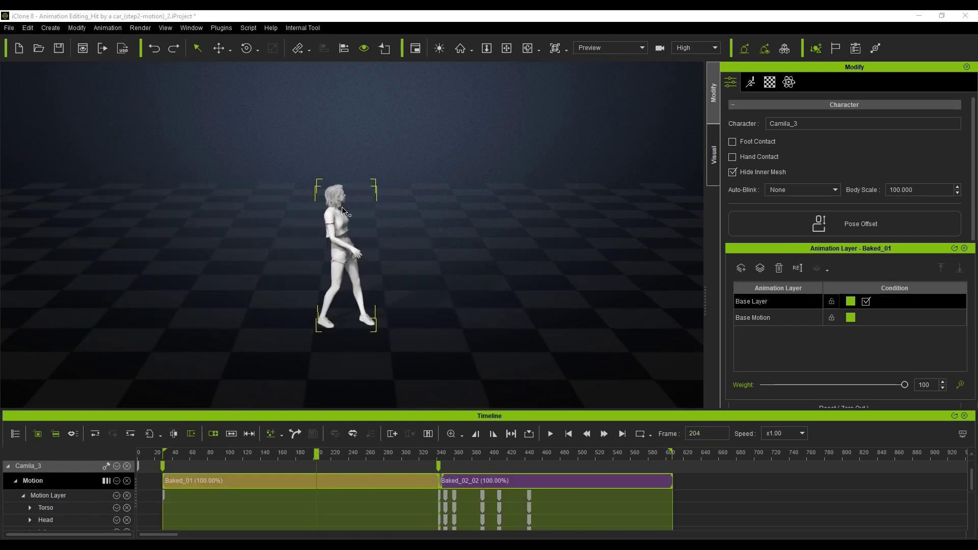
left_click(116, 29)
left_click(153, 182)
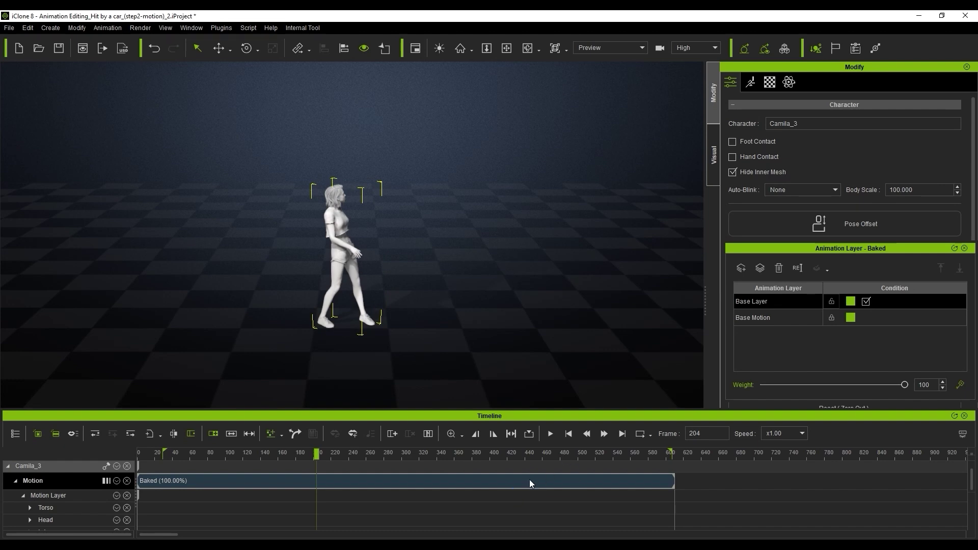
Add a new animation layer to the flattened motion and set a key on it at frame 420
left_click(530, 480)
left_click_drag(469, 461, 567, 464)
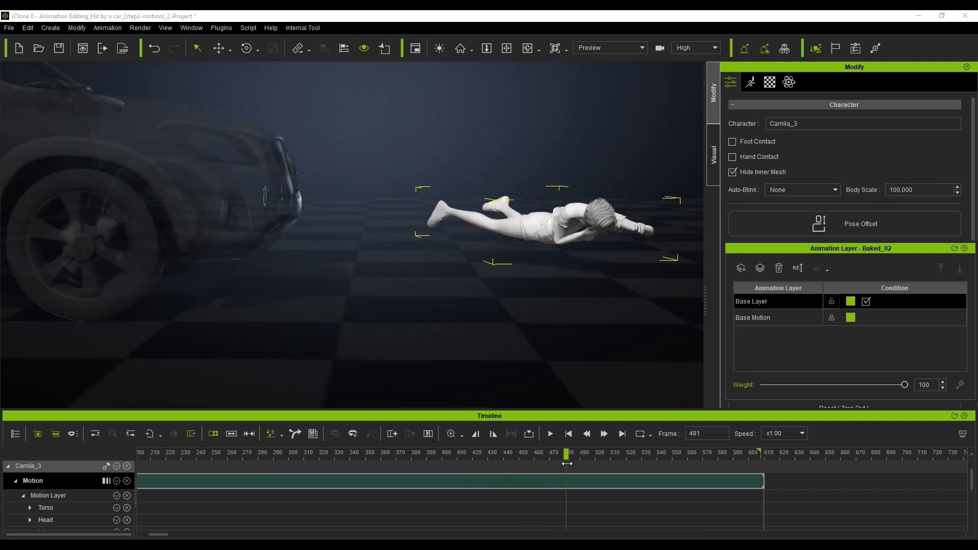
left_click(742, 270)
left_click(767, 352)
left_click_drag(336, 460, 510, 461)
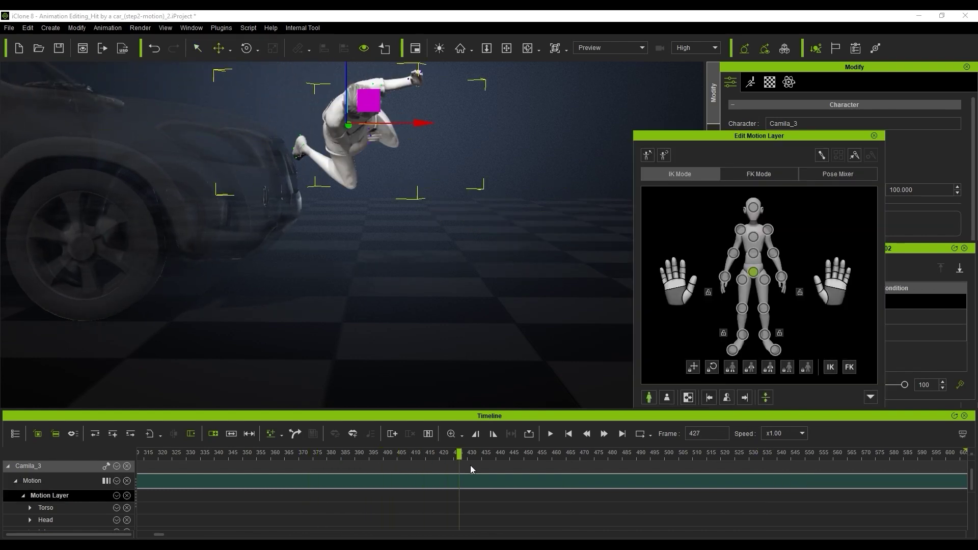
left_click(795, 391)
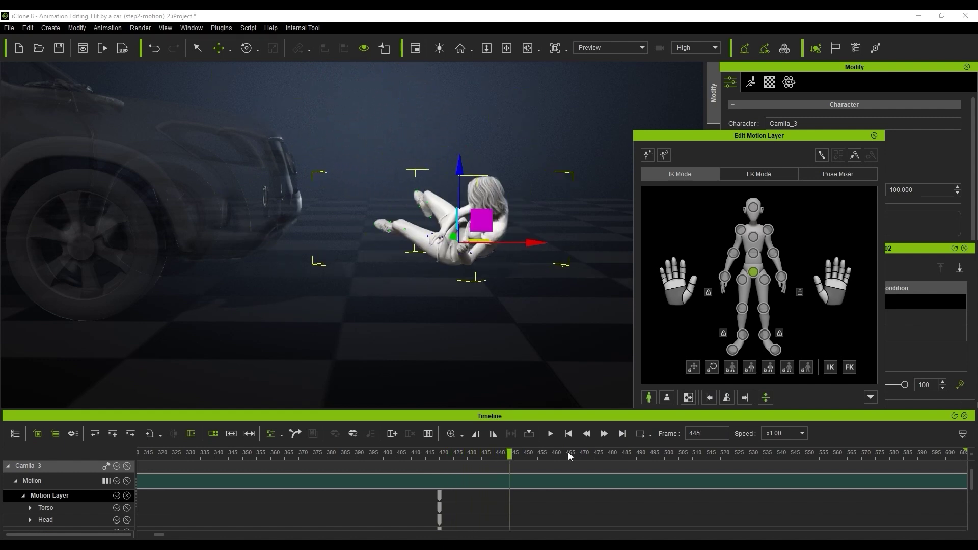
Rotate the character's hip at frame 445 to adjust the body's angle in the fall
right_click_drag(555, 241, 541, 199)
left_click_drag(455, 210, 450, 220)
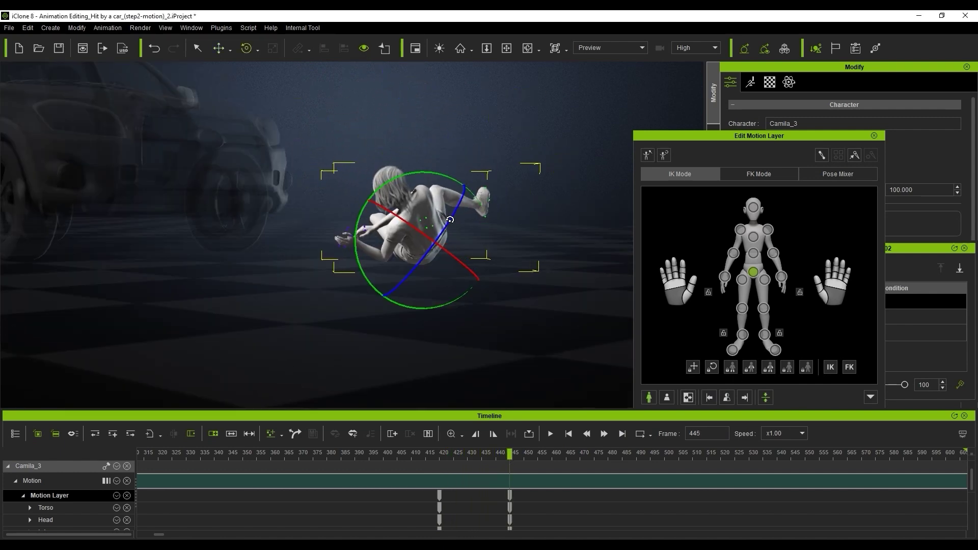
right_click_drag(520, 218, 553, 220)
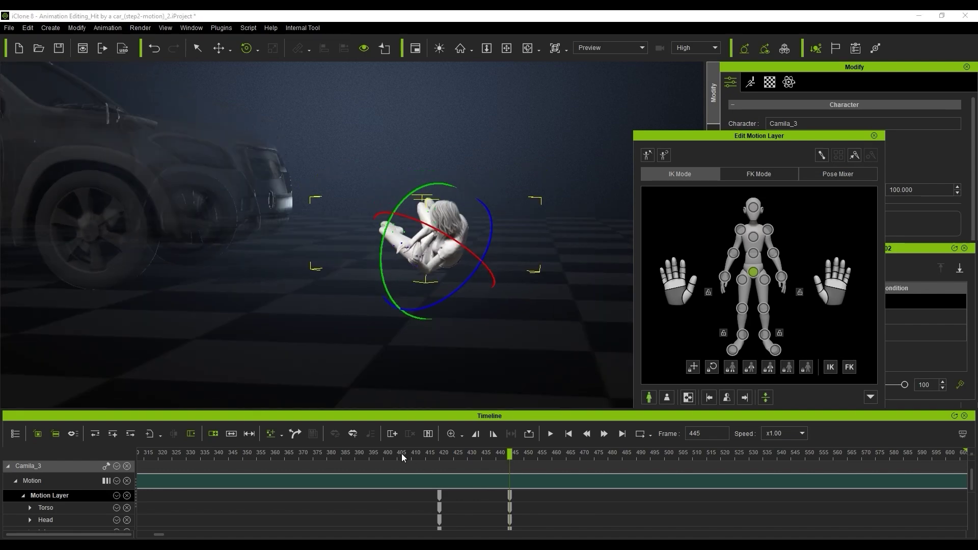
Lower the character's hip towards the floor at frame 480
left_click_drag(401, 454, 622, 467)
scroll(554, 475, "up", 1)
scroll(553, 240, "up", 3)
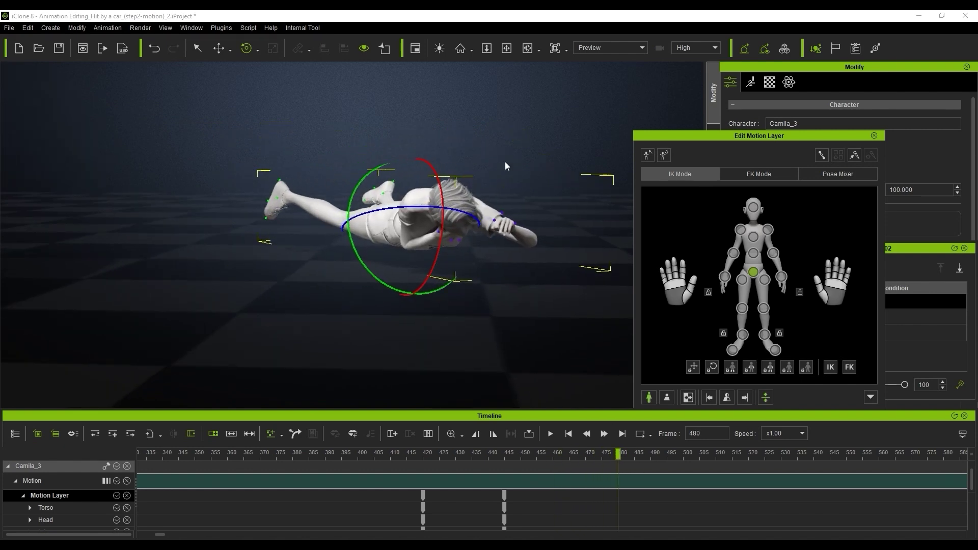
key("w")
right_click_drag(505, 162, 513, 169)
left_click_drag(410, 159, 410, 185)
mouse_move(519, 160)
right_mouse_down()
mouse_move(469, 140)
mouse_move(526, 169)
right_mouse_up()
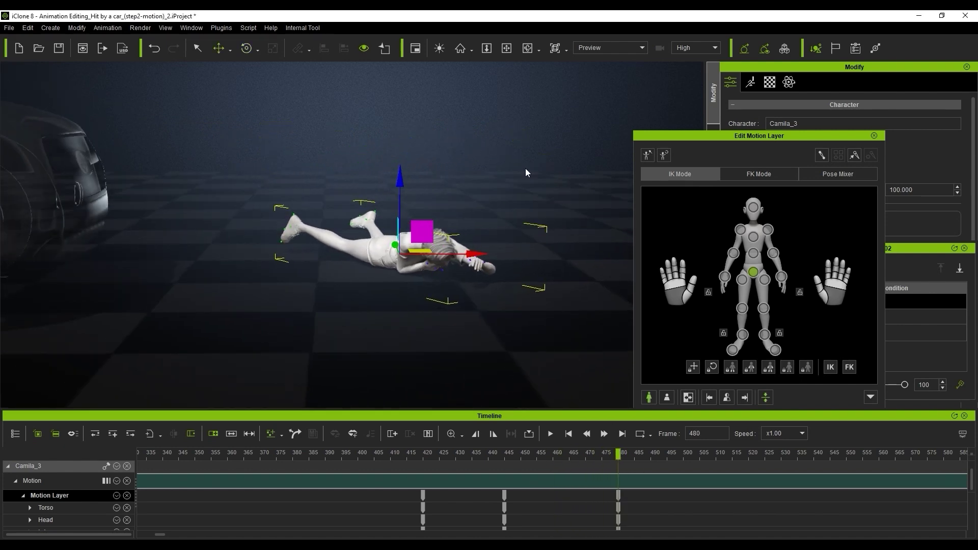
Adjust the pose of the character's left arm, left foot and left thigh at frame 510 and play the motion
left_click(643, 456)
left_click_drag(667, 457, 716, 456)
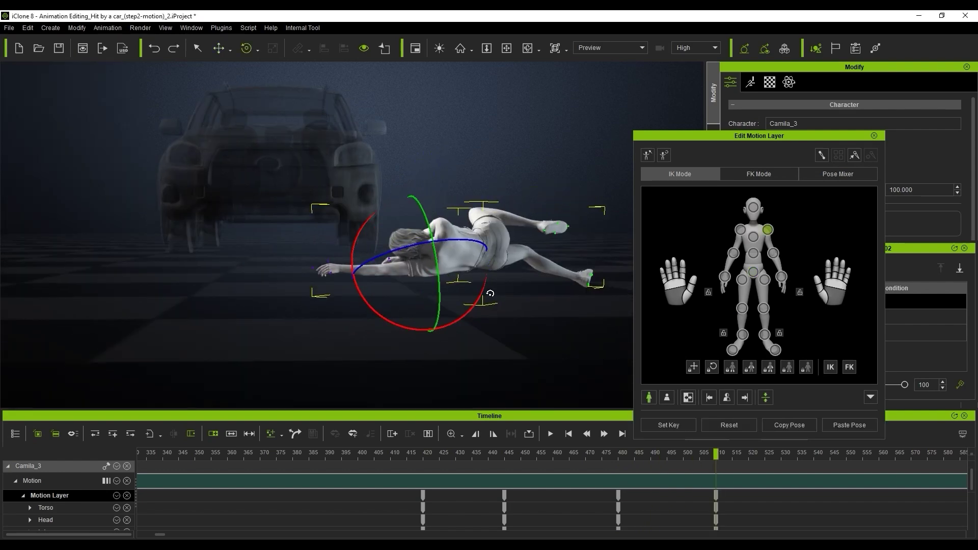
right_click_drag(490, 293, 564, 297)
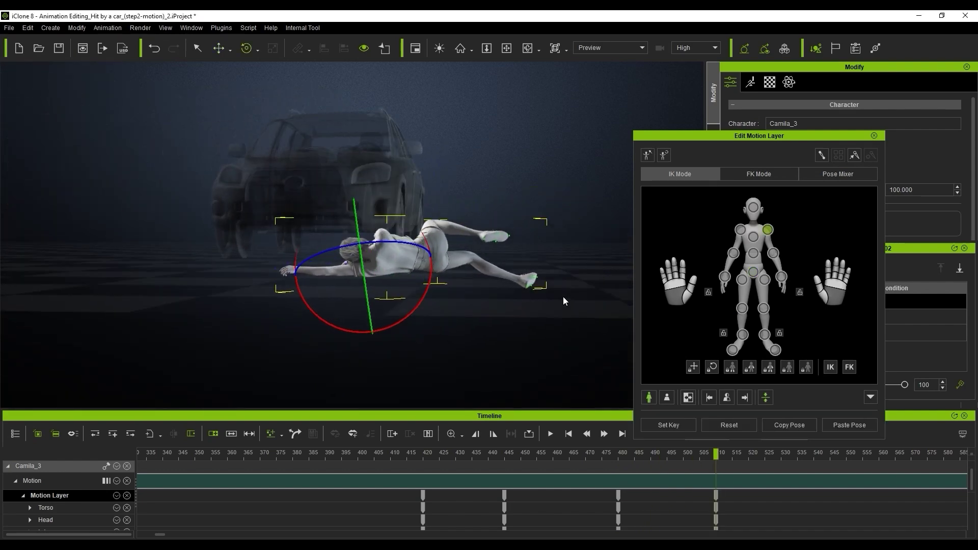
left_click(744, 336)
left_click(765, 334)
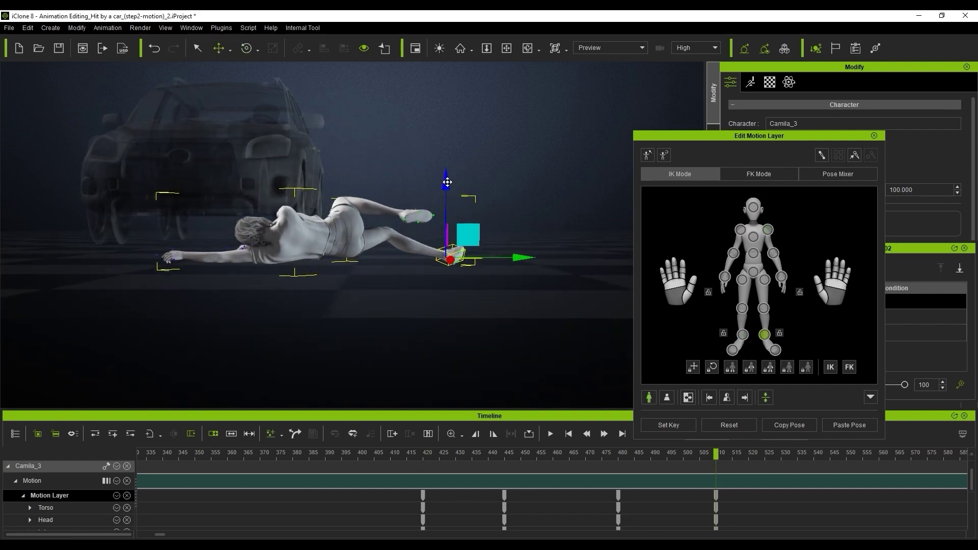
right_click_drag(447, 182, 473, 275)
left_click(764, 279)
key("e")
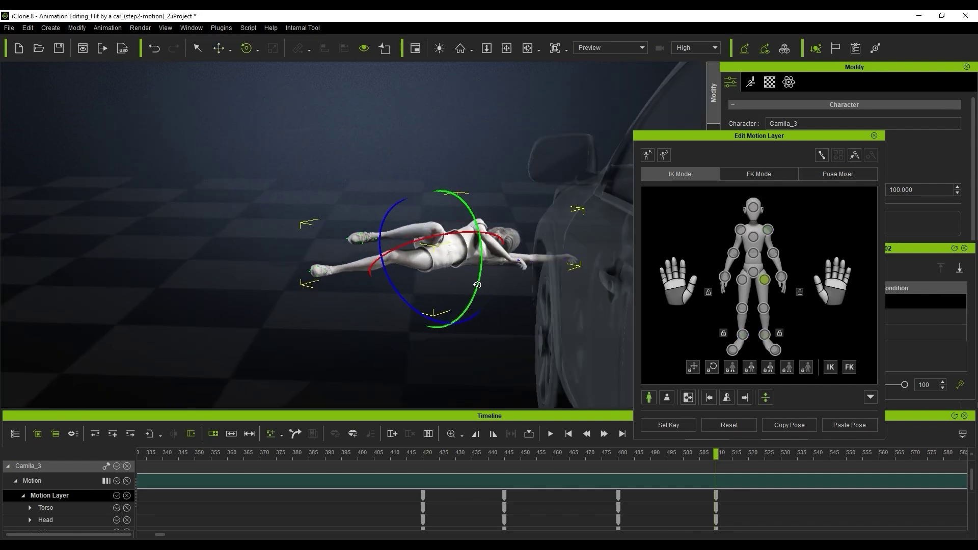
key("space")
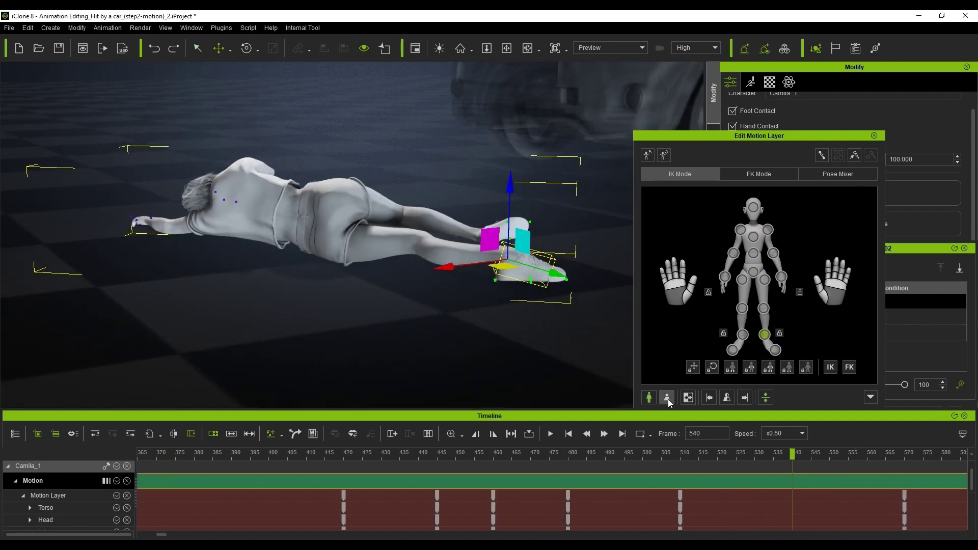
Raise the left foot slightly at frame 540, and lift and rotate it at frame 485
left_click_drag(510, 187, 511, 183)
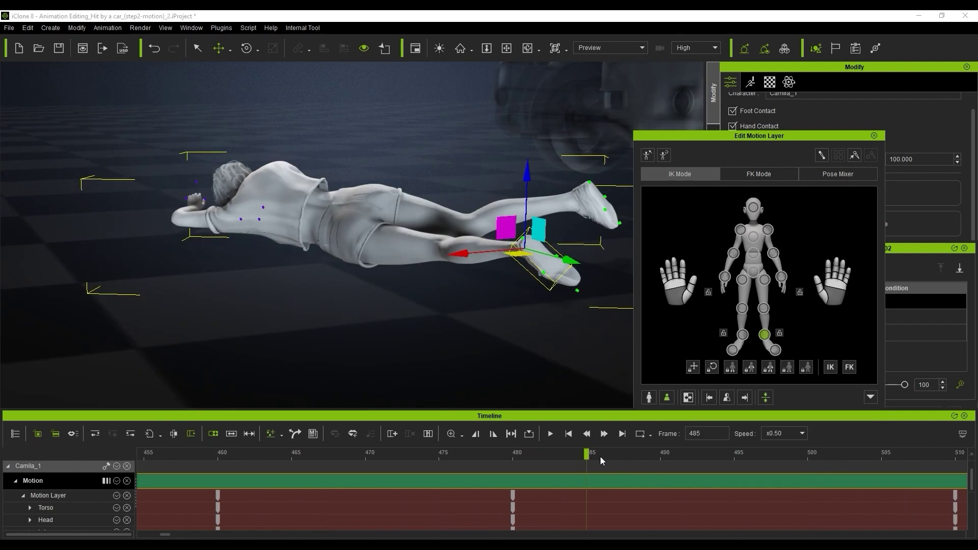
right_click_drag(484, 178, 511, 173)
left_click_drag(507, 166, 508, 160)
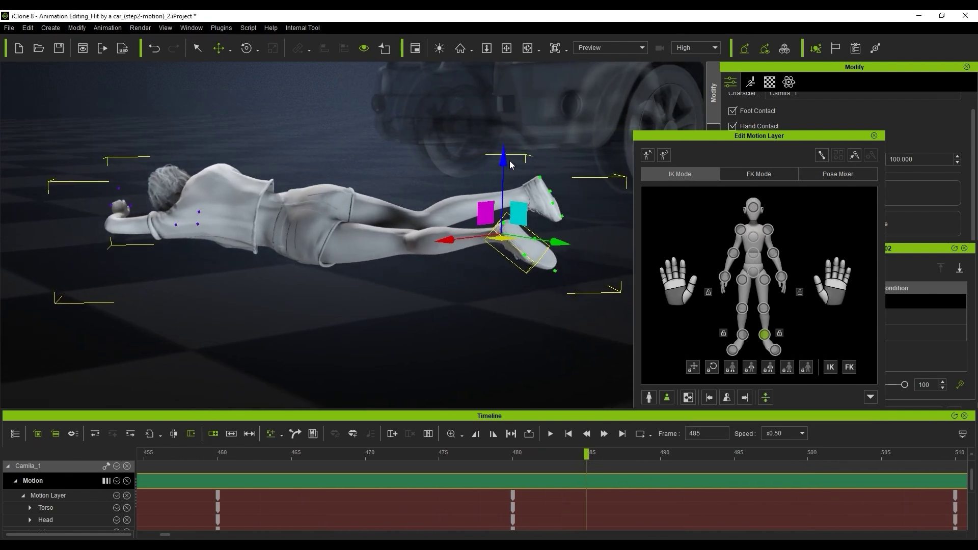
key("e")
left_click_drag(579, 209, 572, 197)
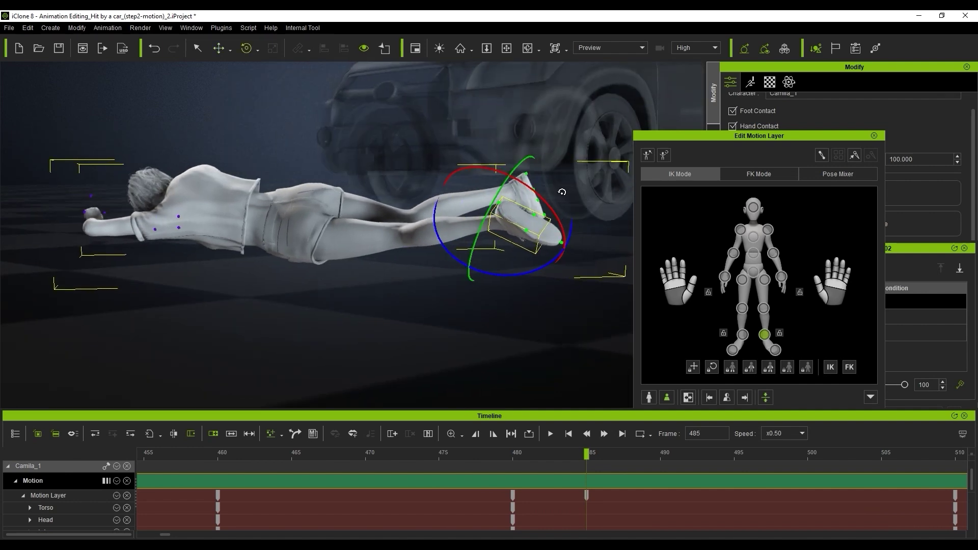
key("w")
left_click_drag(507, 165, 506, 155)
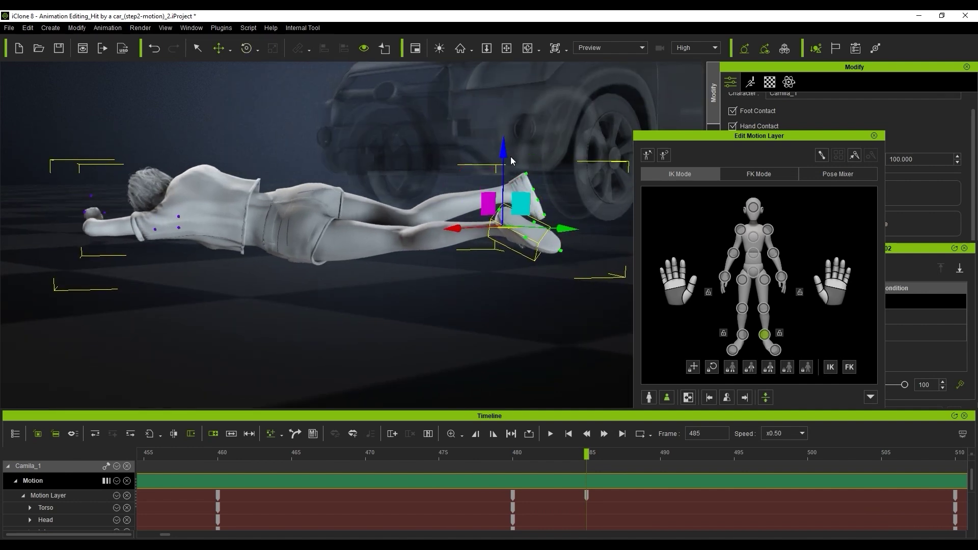
Lower the left foot towards the floor at frame 497 and scrub through the frames that follow
right_click_drag(540, 179, 609, 192)
left_click_drag(504, 457, 775, 481)
right_click_drag(622, 326, 535, 244)
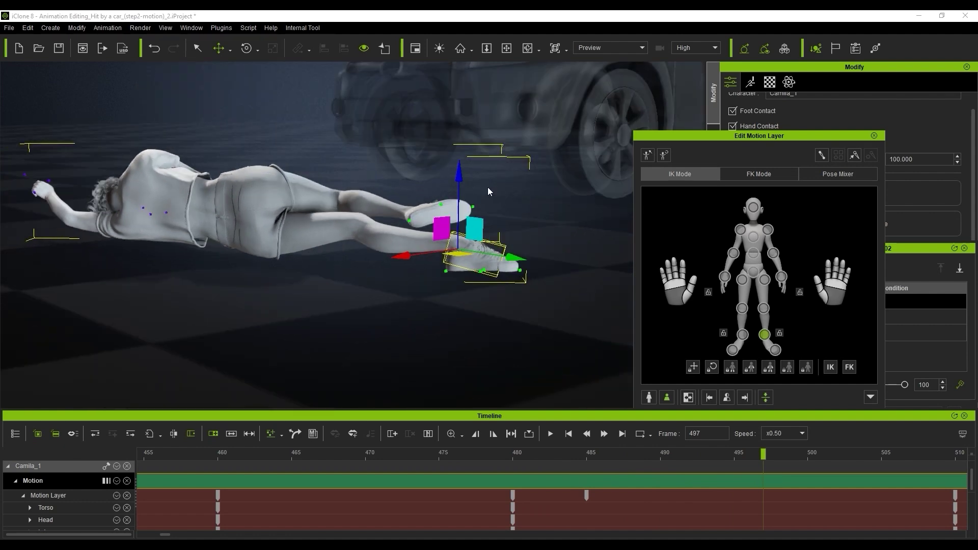
left_click_drag(460, 177, 466, 190)
left_click_drag(764, 455, 947, 472)
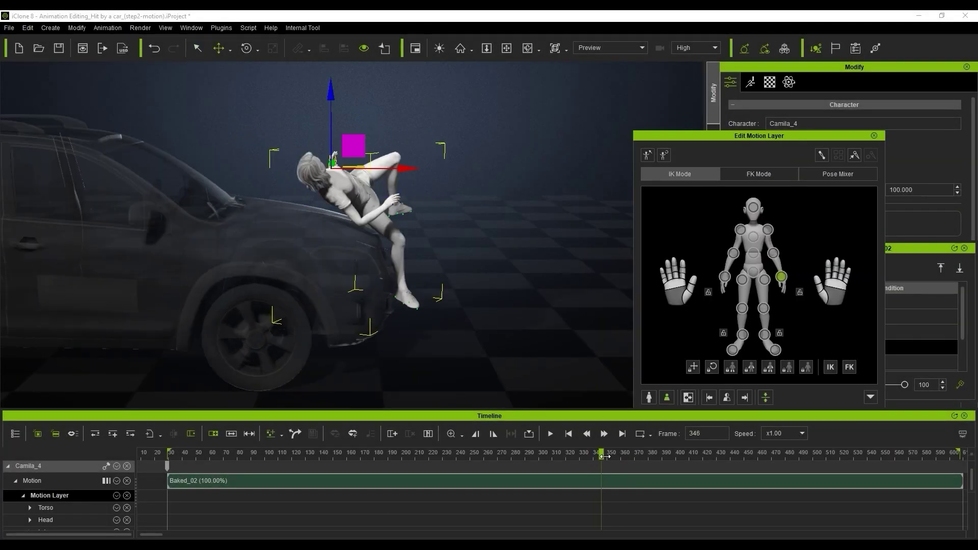
Rotate the right thigh and re-pose the right leg and foot at frame 350 for the hit on the hood
mouse_move(605, 457)
left_mouse_down()
mouse_move(596, 457)
mouse_move(620, 465)
left_mouse_up()
left_click(743, 335)
right_click_drag(551, 230, 481, 225)
left_click(742, 279)
left_click_drag(391, 167, 406, 195)
right_click_drag(471, 220, 548, 212)
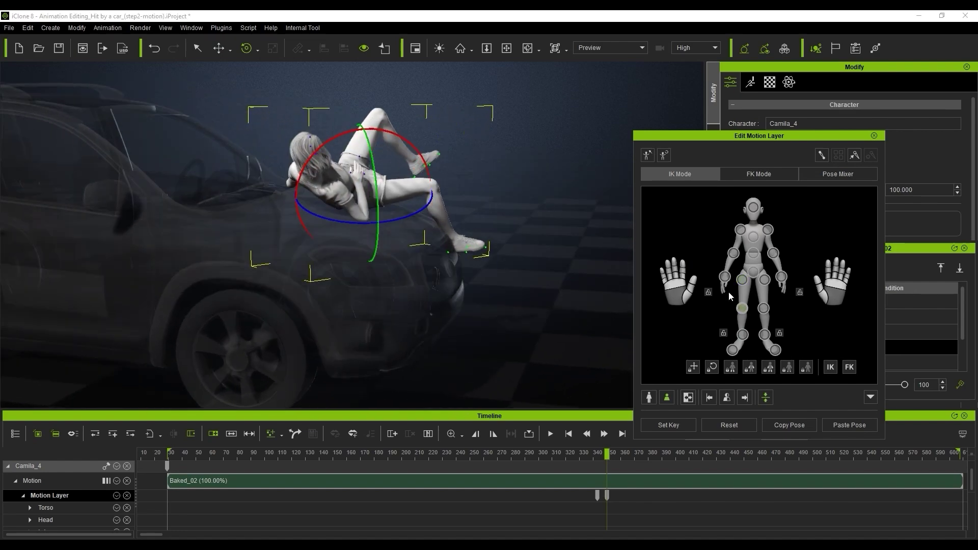
right_click_drag(444, 168, 520, 206)
left_click(742, 335)
right_click_drag(490, 311, 541, 322)
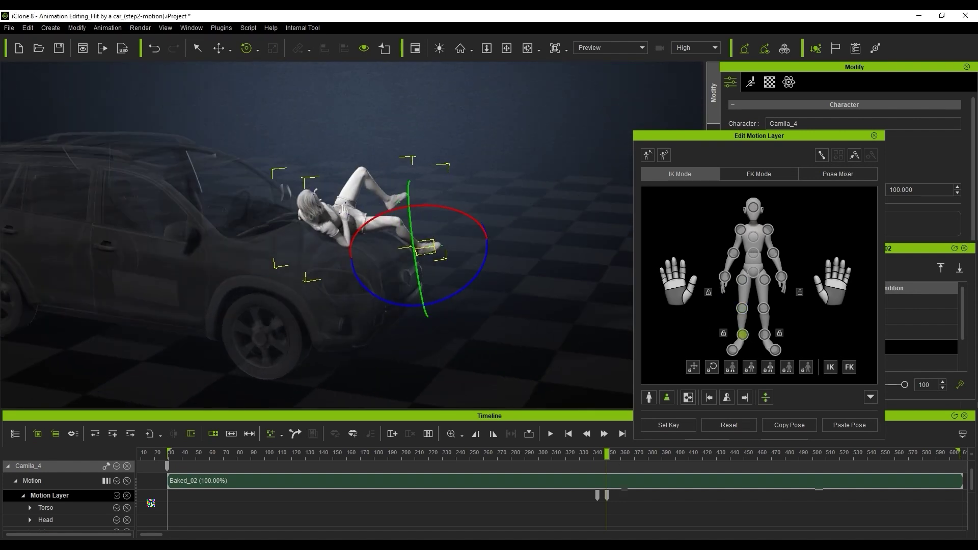
Reset the right leg's layer pose at frame 370 and adjust the left leg's pose at frame 375
scroll(607, 482, "up", 4, "ctrl")
middle_click_drag(679, 482, 509, 482)
left_click_drag(437, 454, 534, 468)
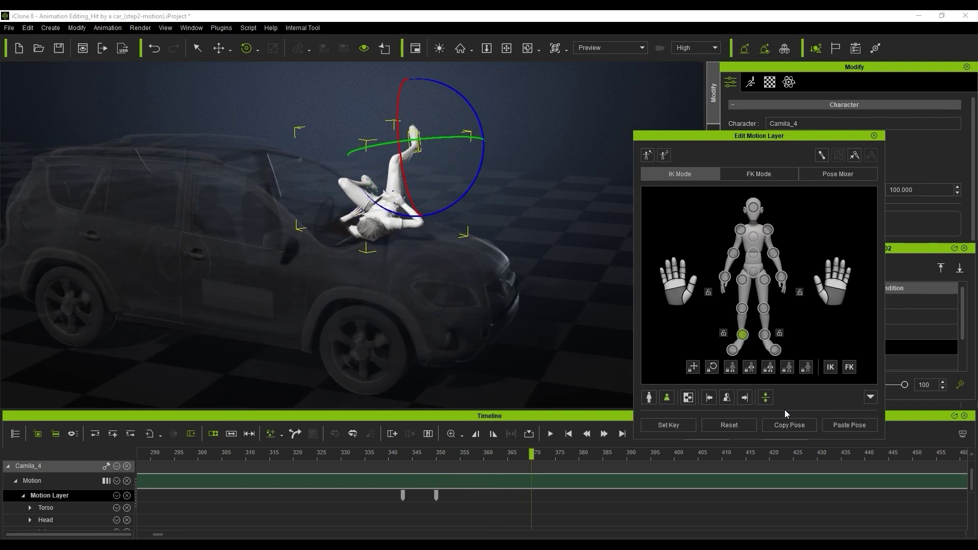
left_click(720, 428)
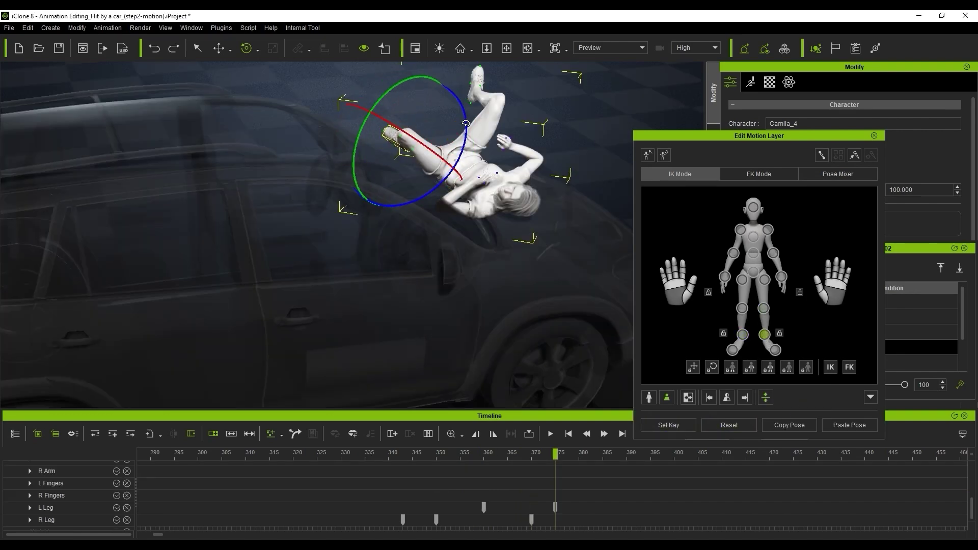
right_click_drag(465, 123, 454, 122)
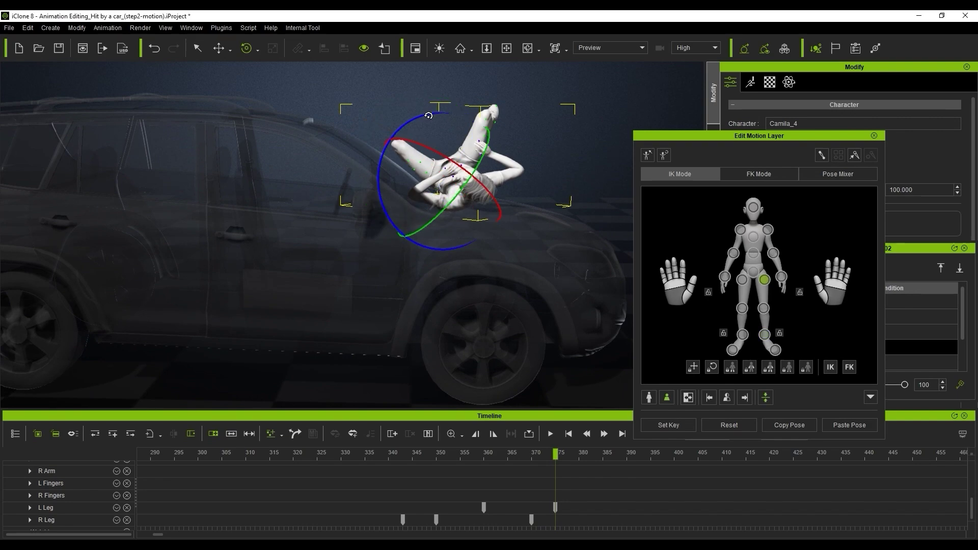
left_click_drag(507, 458, 601, 474)
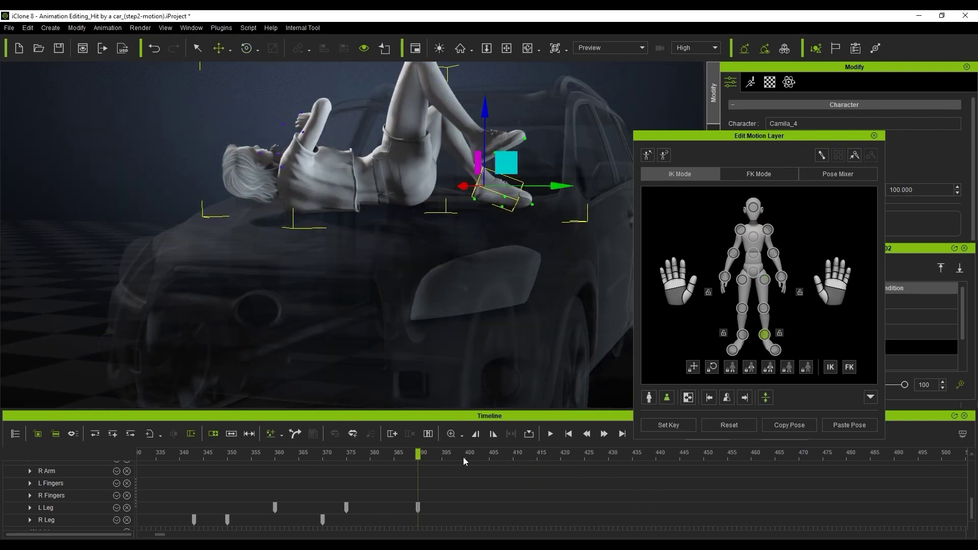
Lower and rotate the left foot at frame 403, and scrub through the motion to review the leg
mouse_move(476, 458)
left_mouse_down()
mouse_move(463, 460)
mouse_move(480, 461)
left_mouse_up()
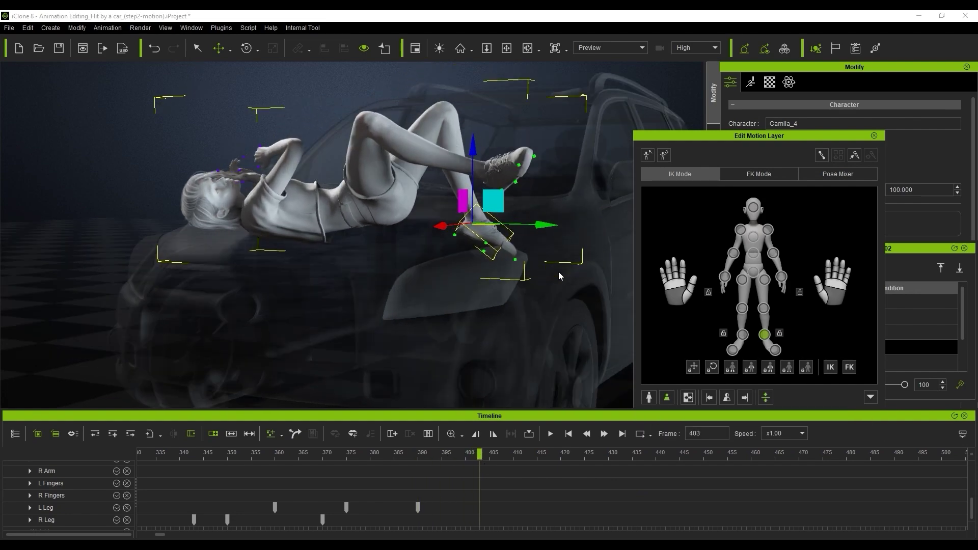
right_click_drag(559, 272, 439, 234)
left_click_drag(360, 148, 361, 153)
right_click_drag(364, 168, 386, 185)
right_click_drag(422, 222, 300, 202)
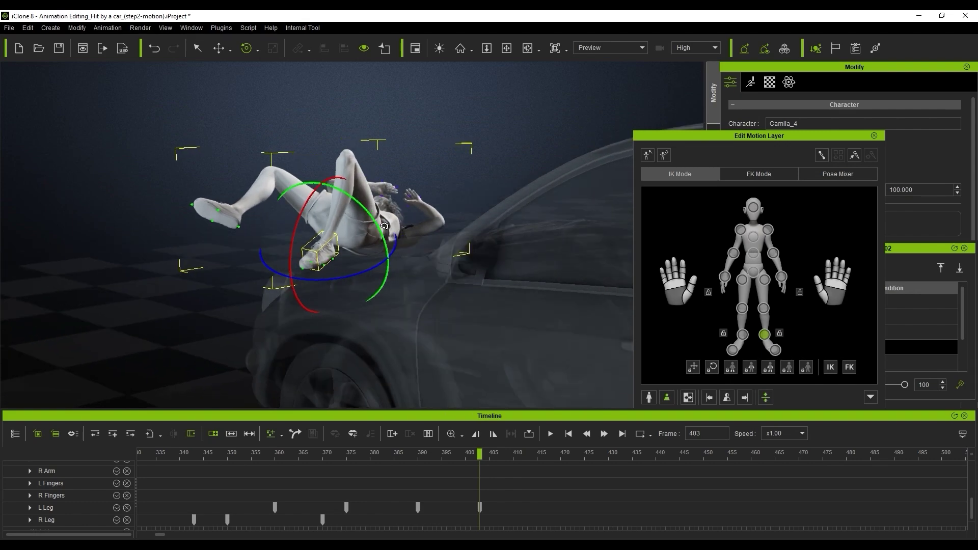
scroll(290, 188, "up", 4)
key("w")
key("e")
right_click_drag(354, 186, 472, 265)
left_click_drag(402, 457, 518, 456)
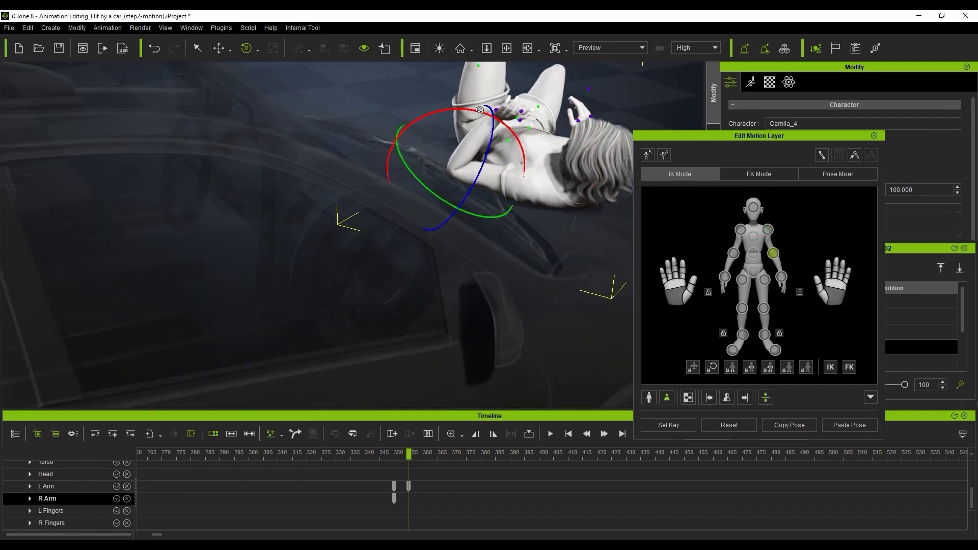
Rotate the left forearm, right upper arm and right forearm at frame 355 to correct both arm poses
right_click_drag(480, 110, 367, 122)
left_click(741, 230)
right_click_drag(571, 194, 365, 154)
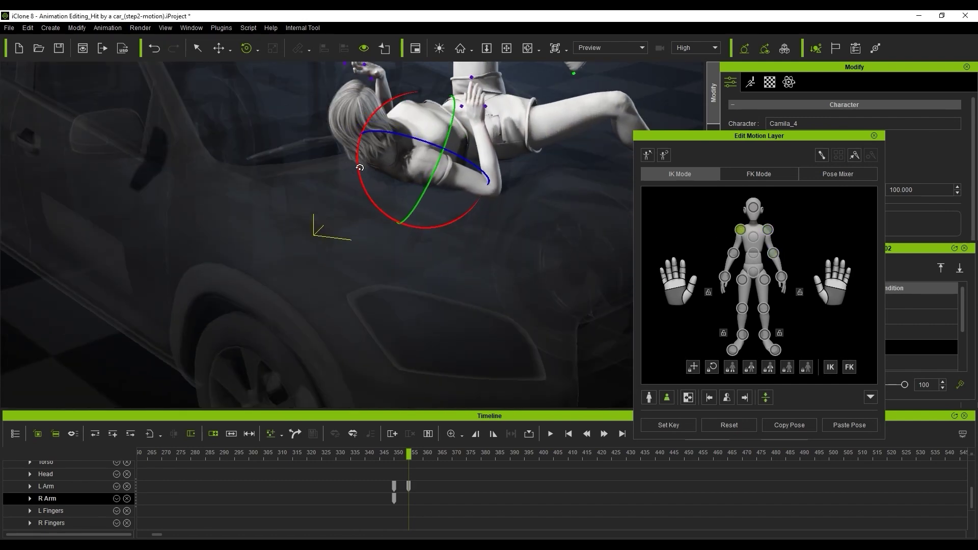
left_click_drag(359, 167, 364, 191)
right_click_drag(458, 203, 661, 194)
left_click(733, 253)
left_click_drag(509, 236, 525, 255)
right_click_drag(530, 295, 439, 326)
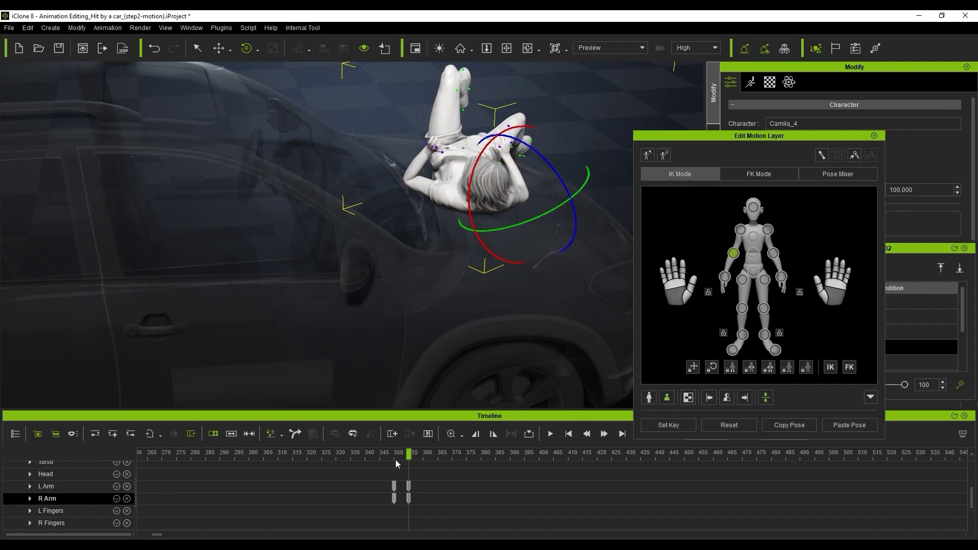
Rotate the left upper arm and left forearm at frame 367 to move the arm clear of the car
scroll(396, 460, "up", 3, "ctrl")
left_click_drag(410, 455, 536, 488)
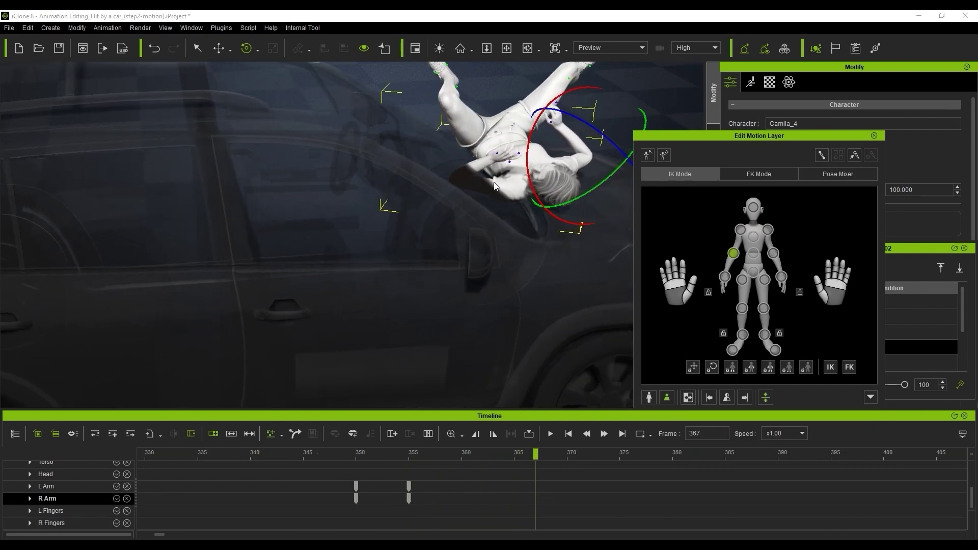
right_click_drag(509, 189, 550, 160)
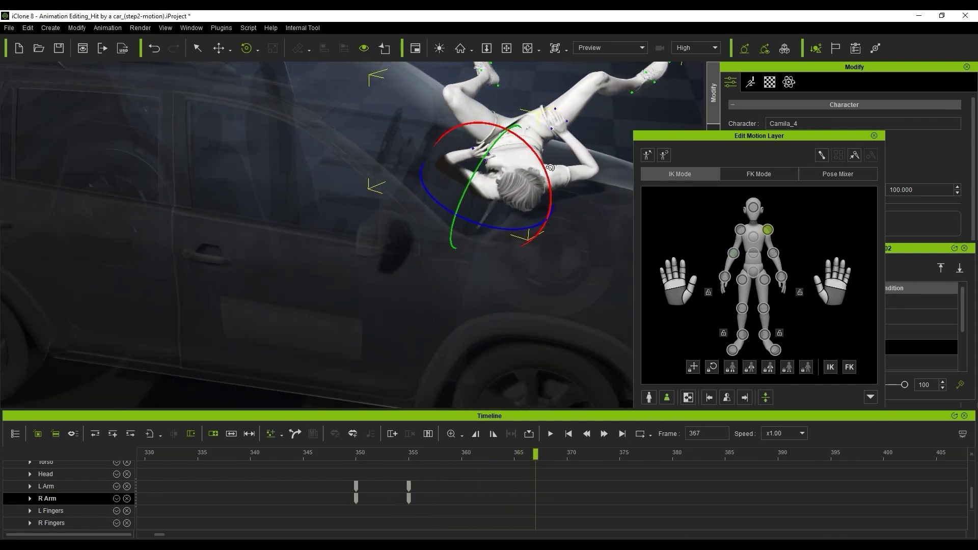
right_click_drag(595, 202, 614, 213)
left_click(773, 254)
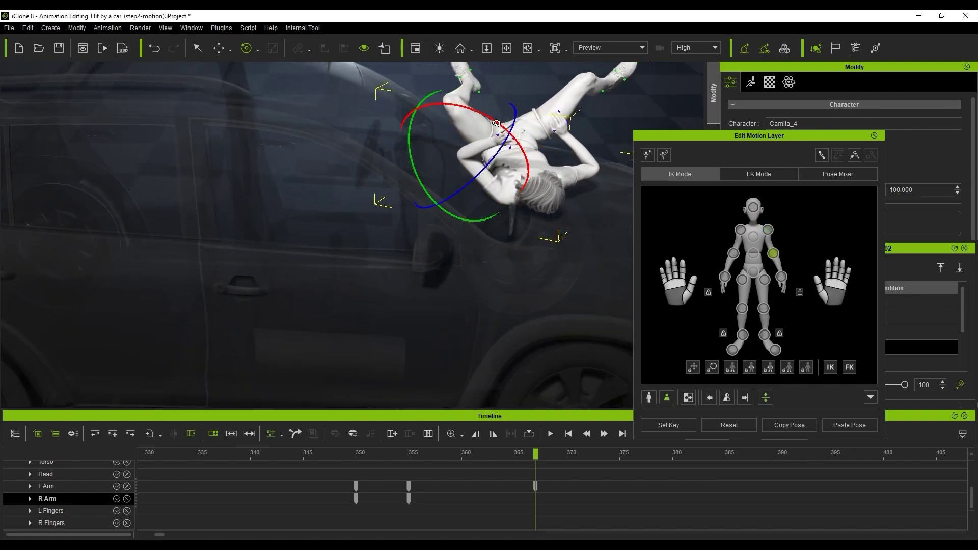
left_click_drag(497, 123, 506, 131)
right_click_drag(555, 178, 579, 194)
Reset the left arm's layer pose at about frame 385
left_click_drag(346, 454, 735, 466)
left_click(796, 401)
left_click(723, 429)
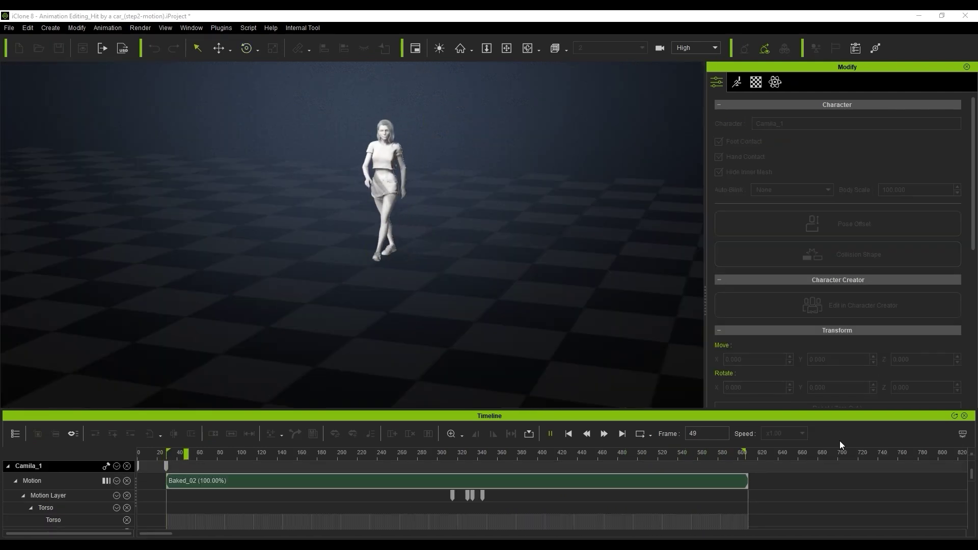